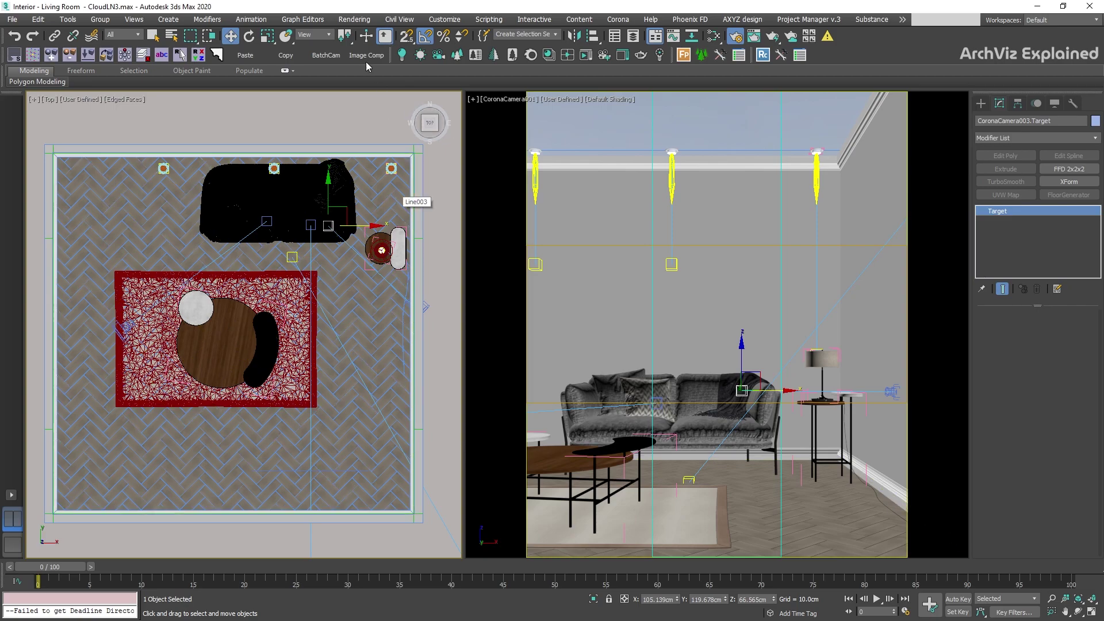
# Step: Open Batch Render and add a new view to the render list
pyautogui.click(353, 19)
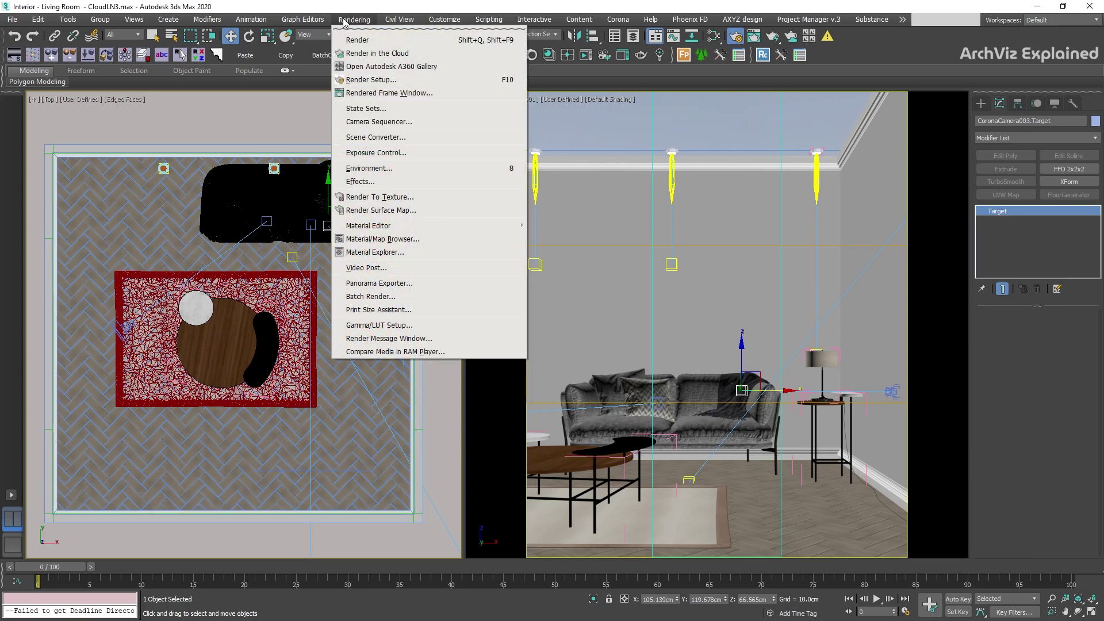
pyautogui.click(391, 297)
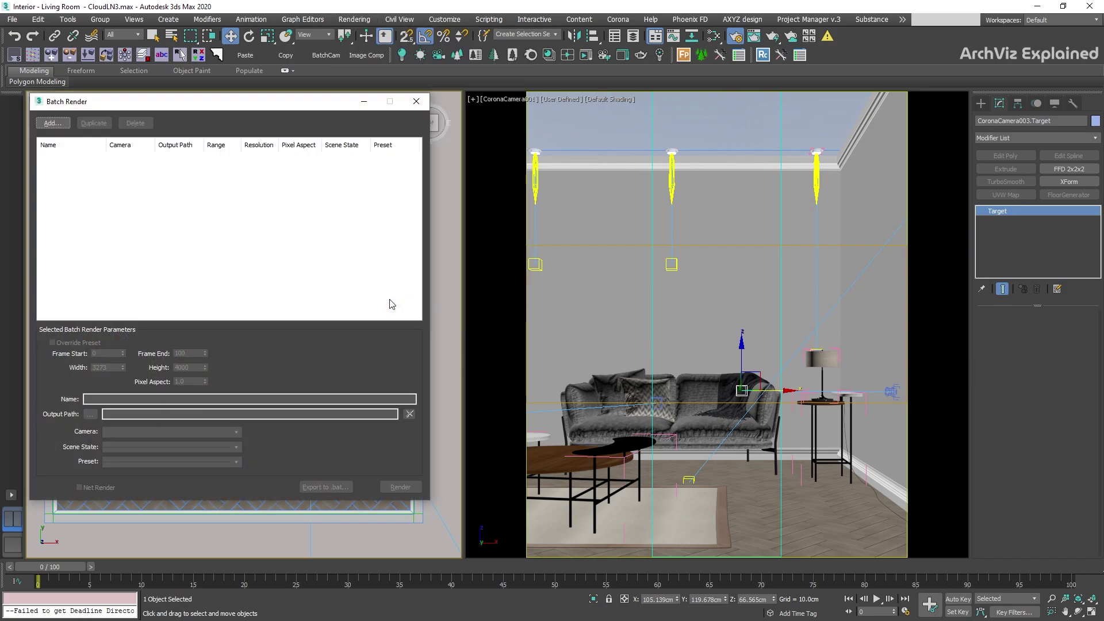
pyautogui.click(53, 123)
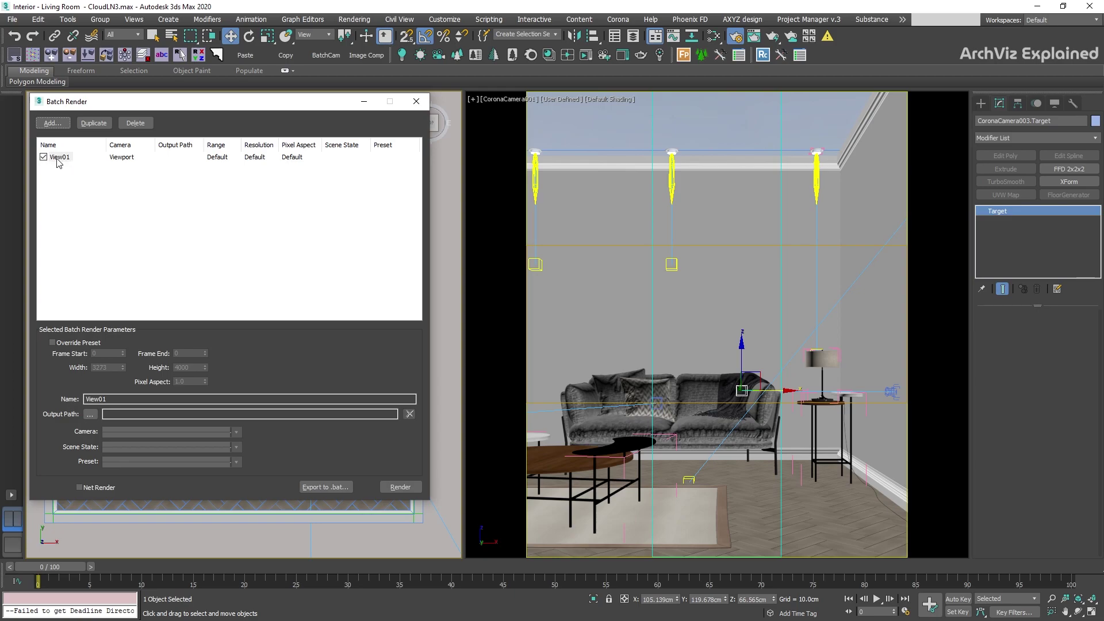
pyautogui.click(66, 161)
# Step: Assign CoronaCamera001 to the new batch view and rename the view CoronaCamera001
pyautogui.click(235, 431)
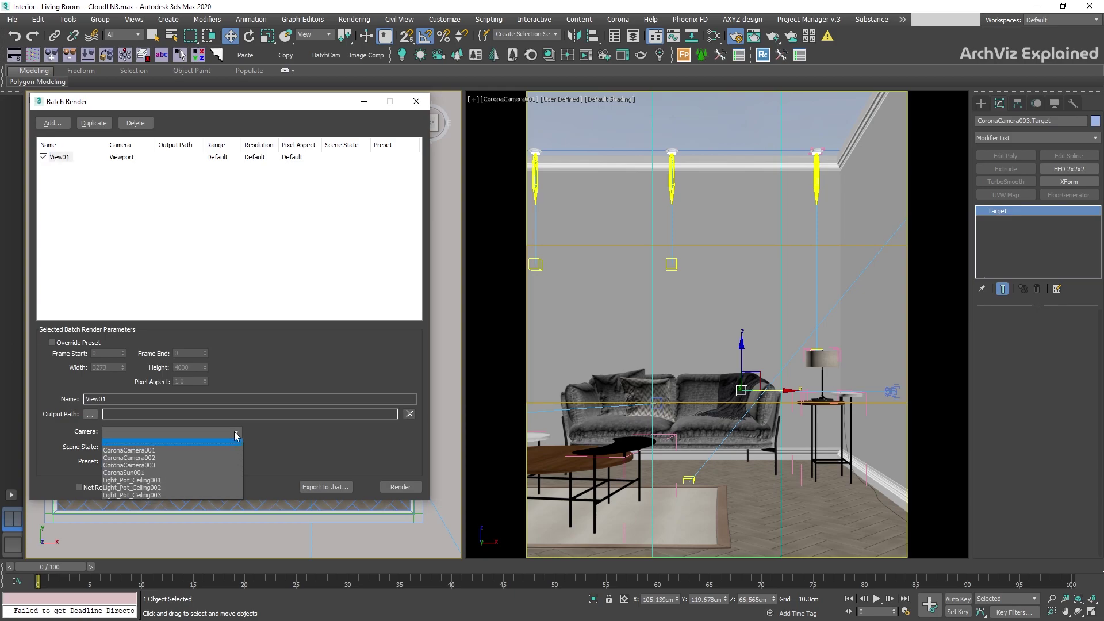
pyautogui.click(148, 450)
pyautogui.doubleClick(144, 398)
pyautogui.write('CoronaCamera001')
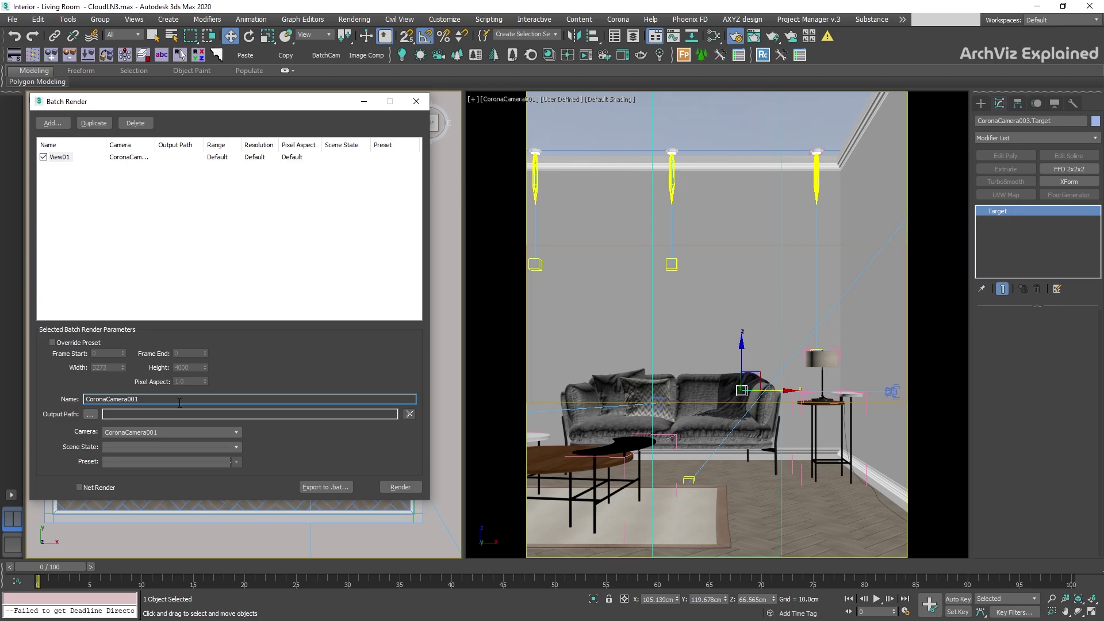
pyautogui.press('Return')
# Step: Open Render Setup for reference and override the batch view's preset with frame end 0 and pixel aspect 0.818
pyautogui.click(737, 37)
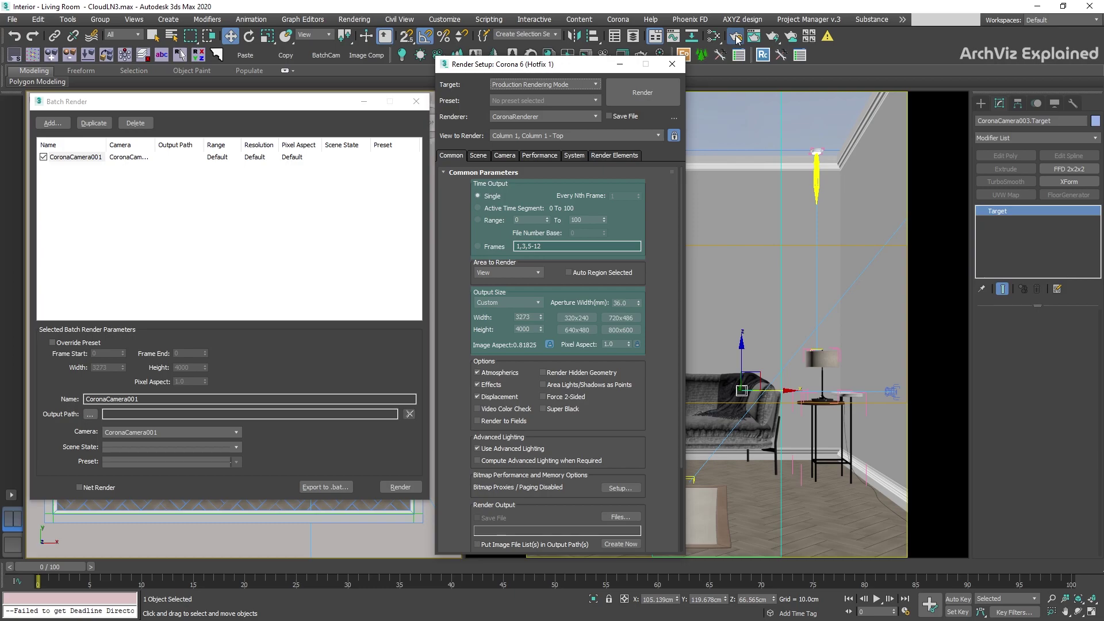
pyautogui.click(74, 345)
pyautogui.click(73, 344)
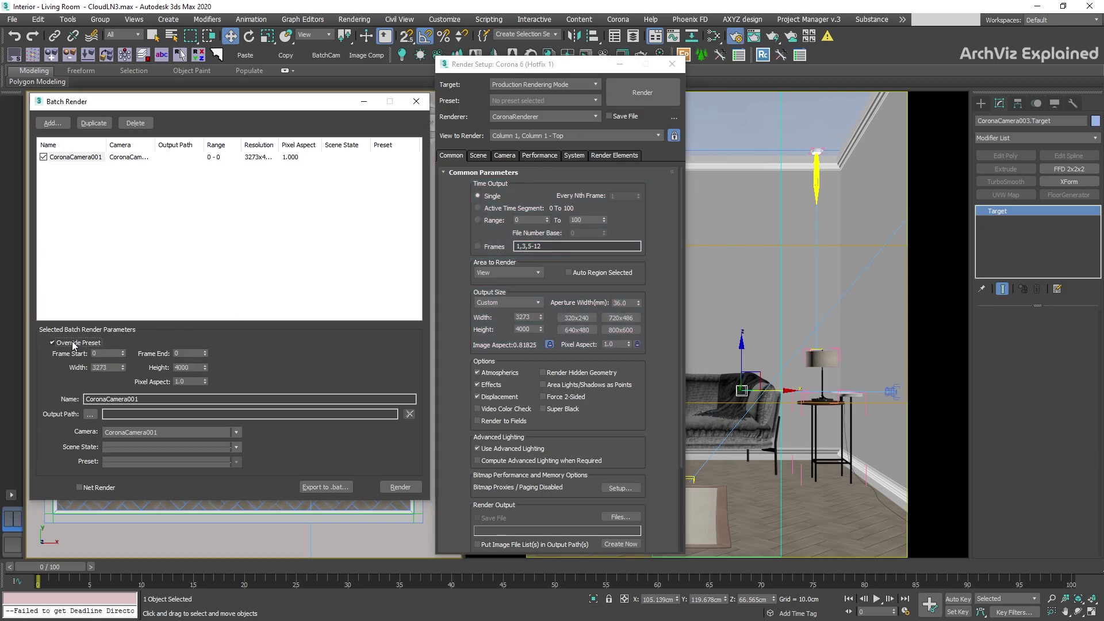
pyautogui.click(104, 355)
pyautogui.press('Tab')
pyautogui.write('150')
pyautogui.moveTo(190, 354); pyautogui.dragTo(141, 369)
pyautogui.write('0')
pyautogui.press('Tab')
pyautogui.press('Tab')
pyautogui.press('Tab')
pyautogui.write('.818')
# Step: Create a BatchRender folder inside 03 Render and set the view's output file there to CloudLN_Camera001.cxr
pyautogui.click(91, 414)
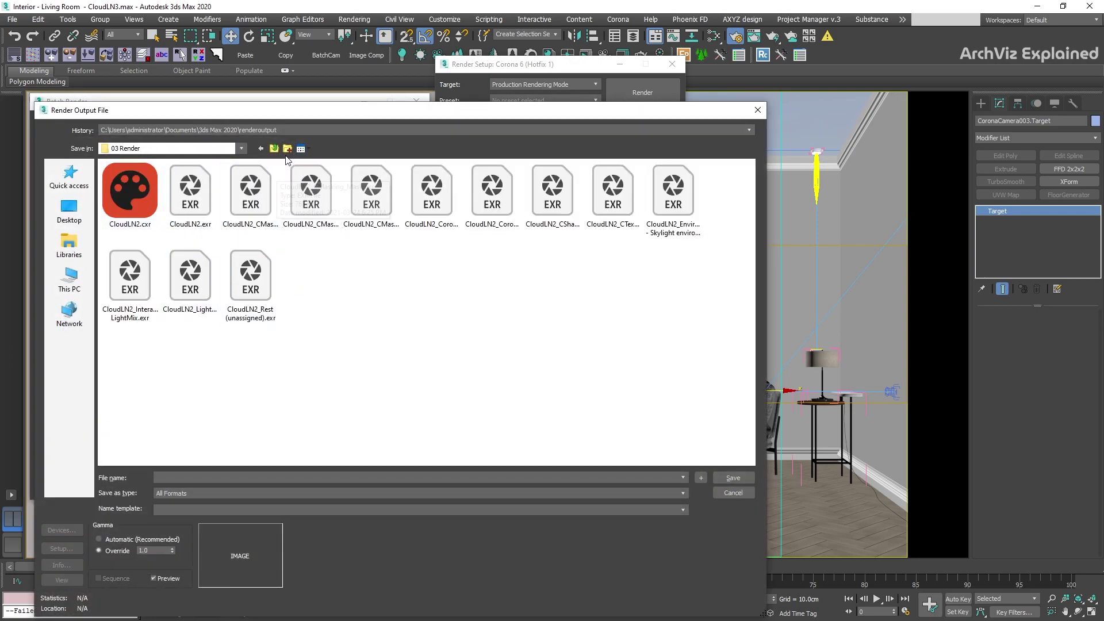
pyautogui.click(287, 149)
pyautogui.write('BatchRender')
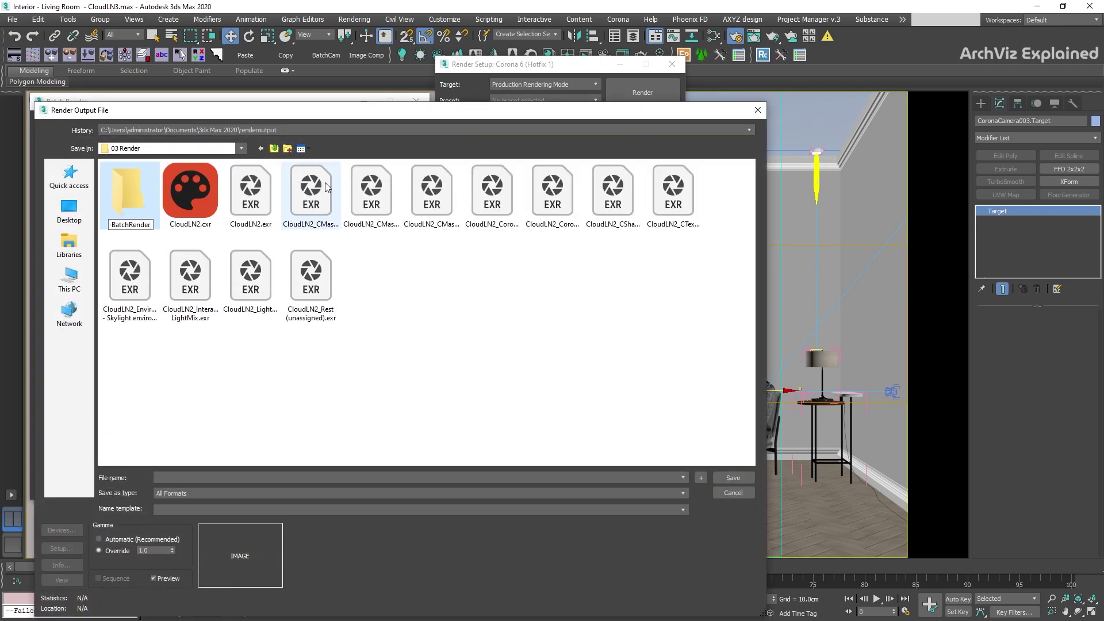
pyautogui.press('Return')
pyautogui.press('Return')
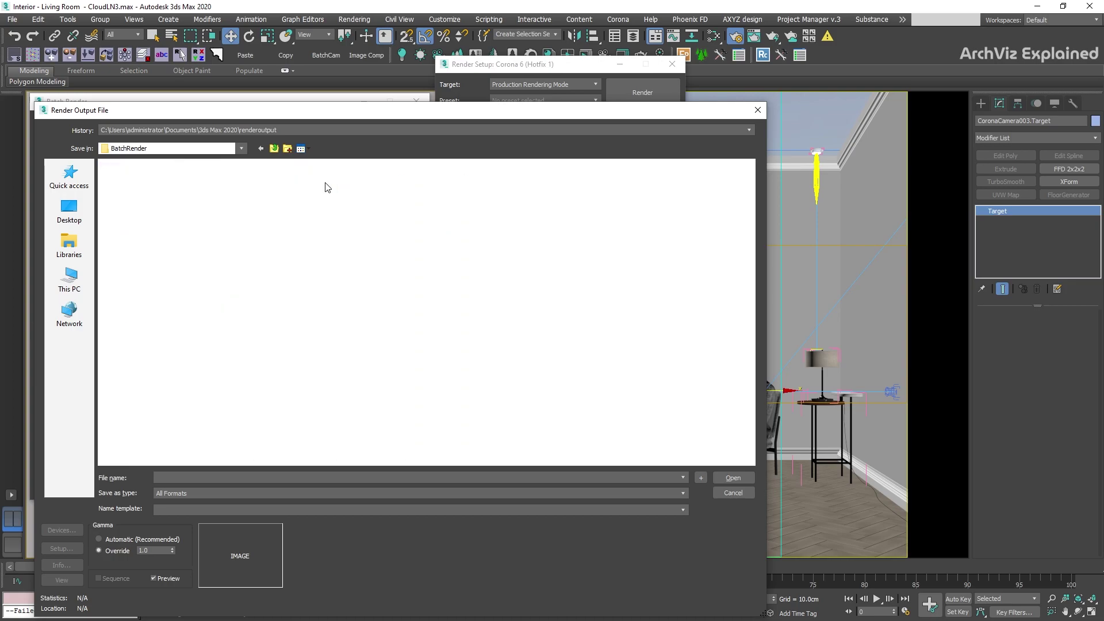
pyautogui.click(180, 478)
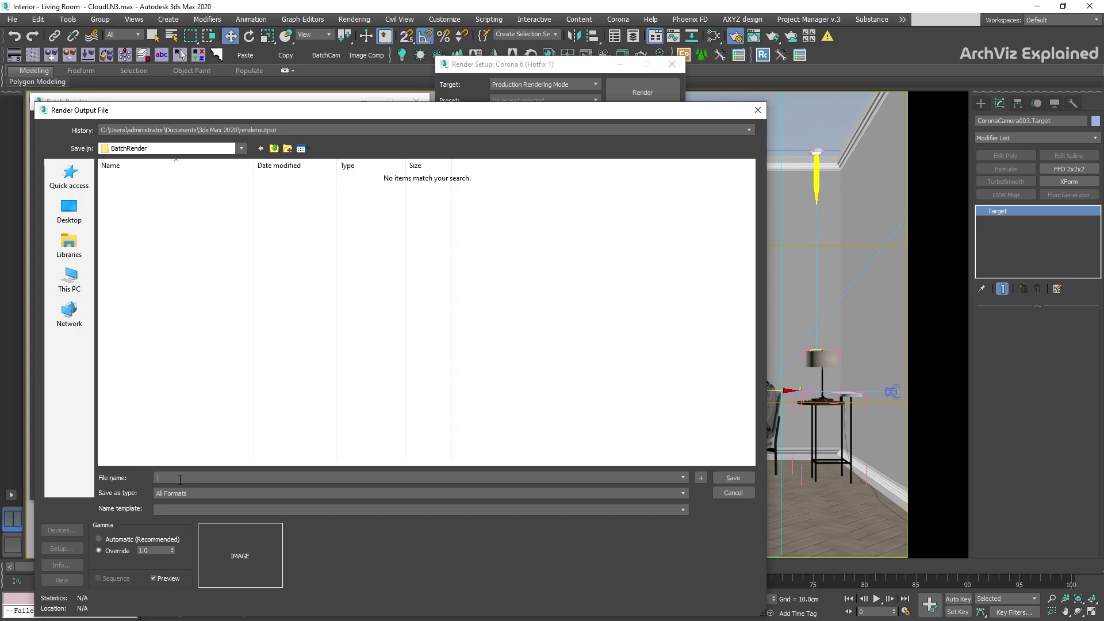
pyautogui.write('CloudLN_Camera001.cxr')
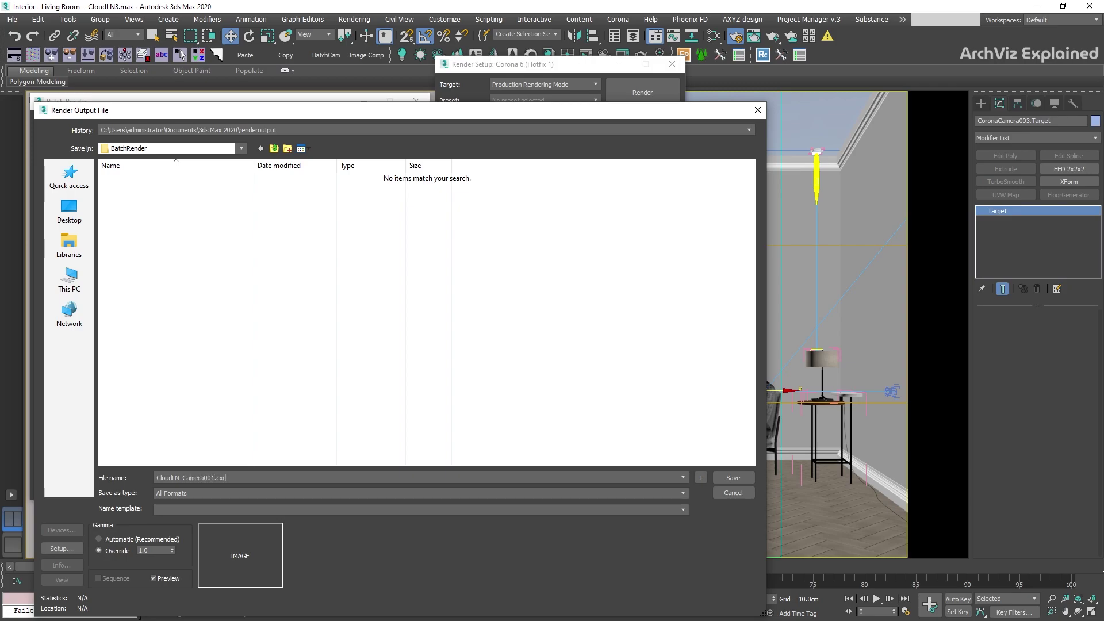
pyautogui.press('Return')
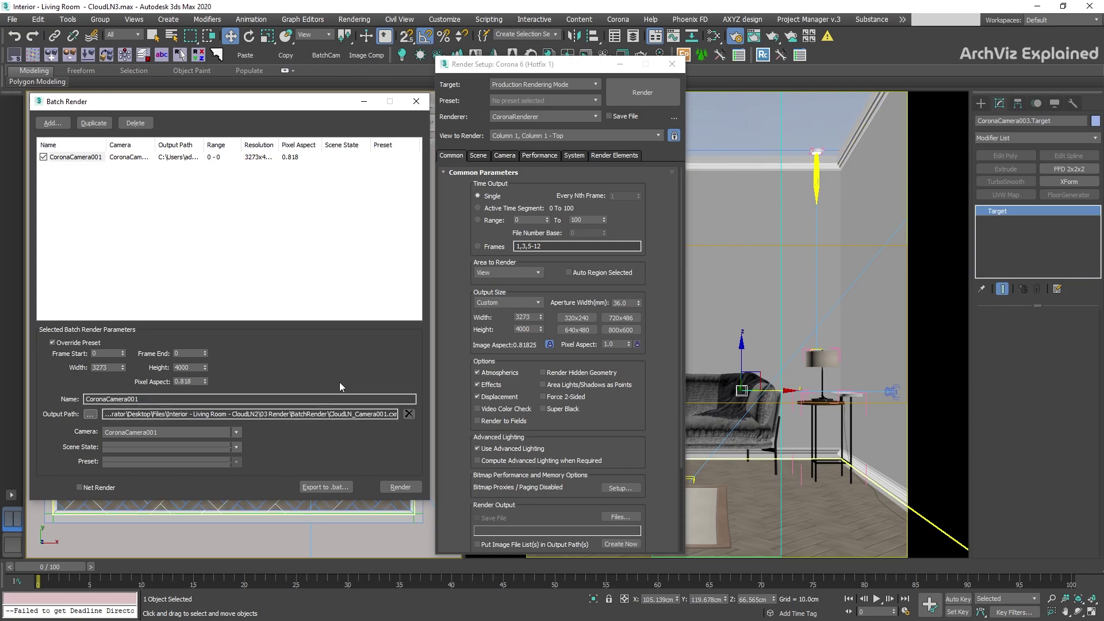
# Step: Examine the output path setting of several render elements, including the bloom and glare, wire color, light select and mask elements
pyautogui.click(661, 157)
pyautogui.click(621, 158)
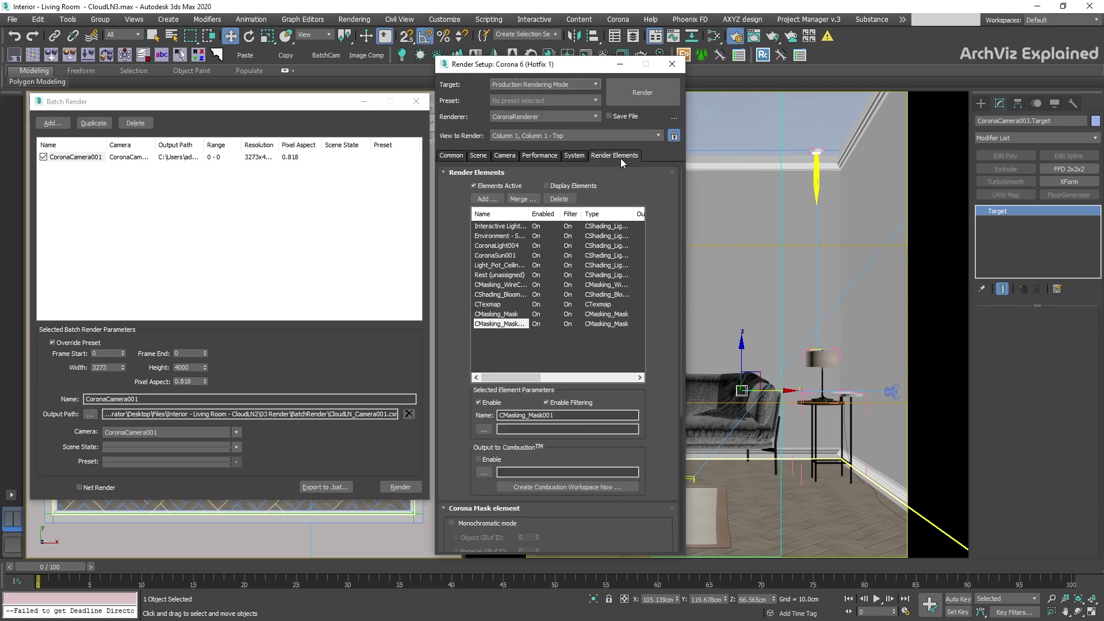
pyautogui.click(505, 295)
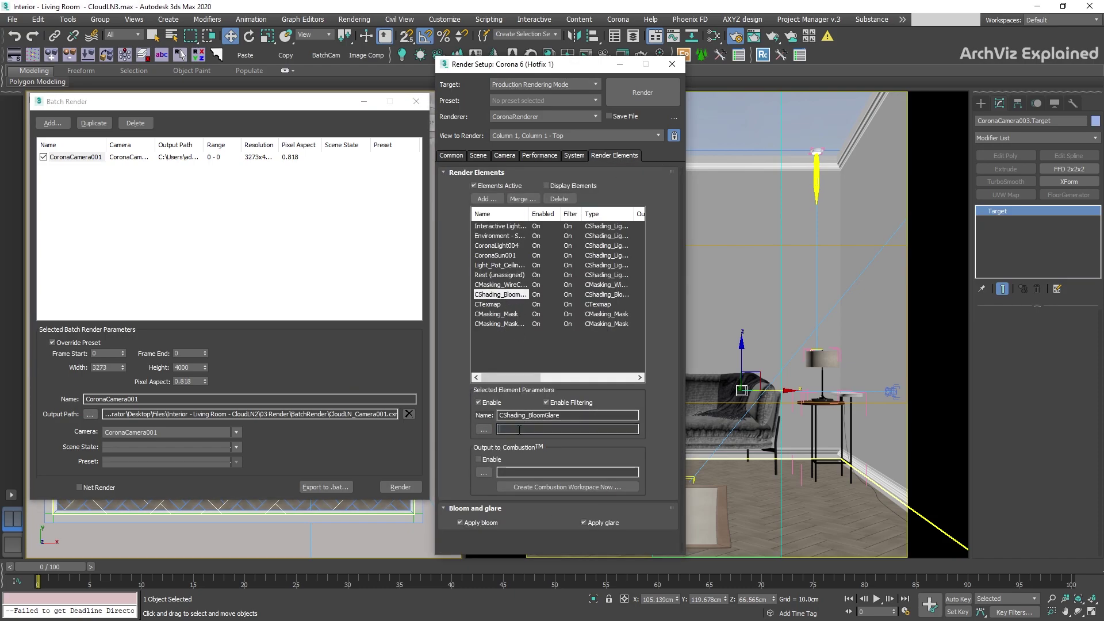
pyautogui.click(499, 285)
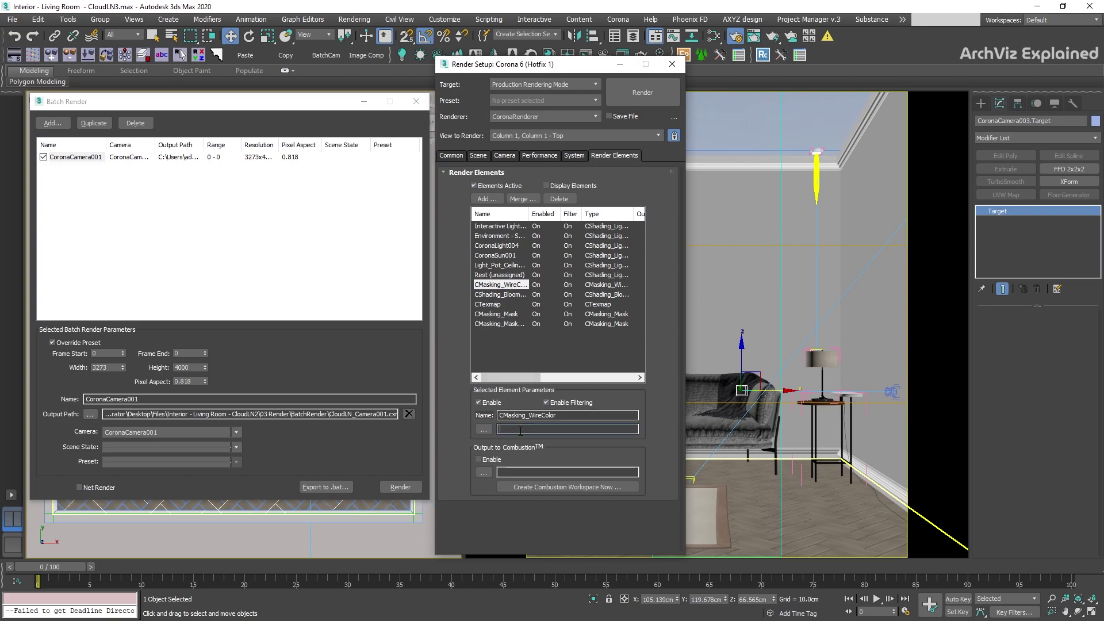
pyautogui.click(498, 227)
pyautogui.click(507, 428)
pyautogui.click(501, 236)
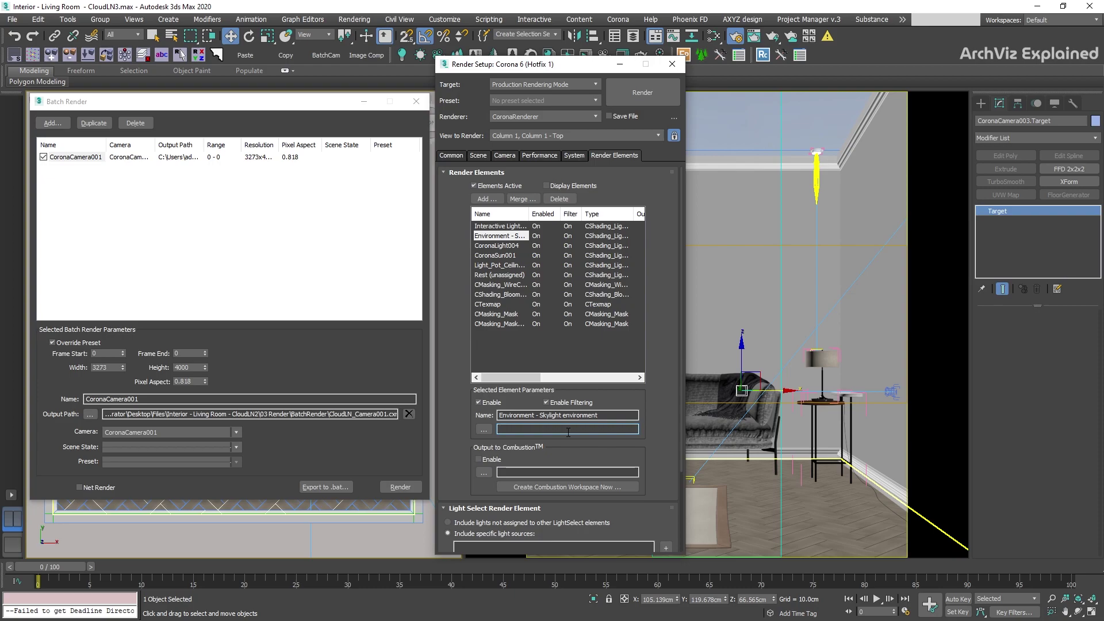
pyautogui.click(498, 246)
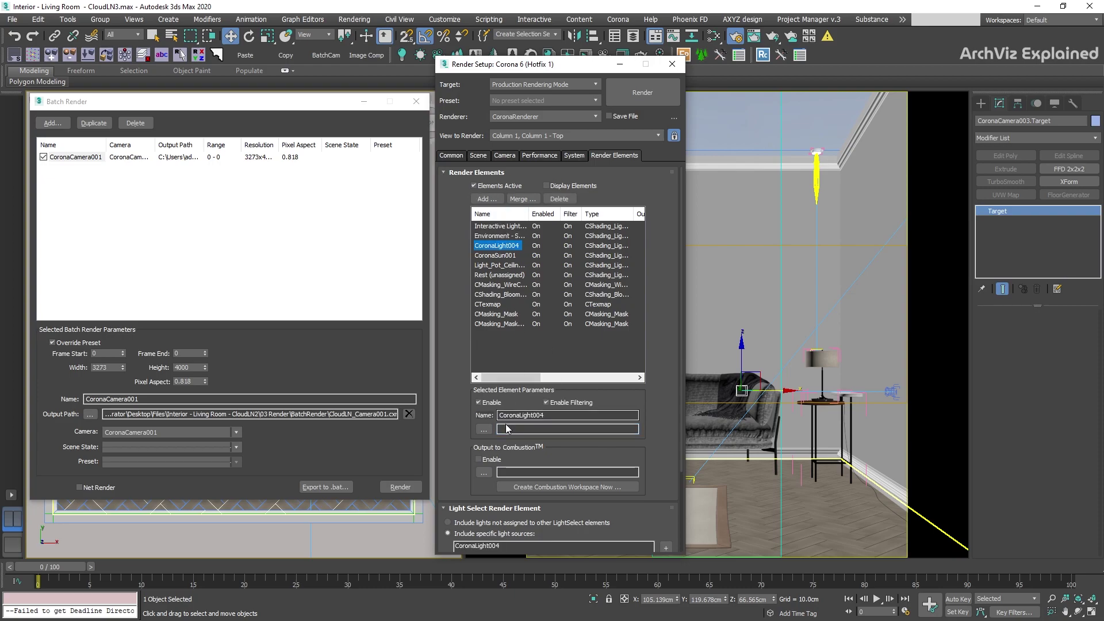
pyautogui.click(494, 255)
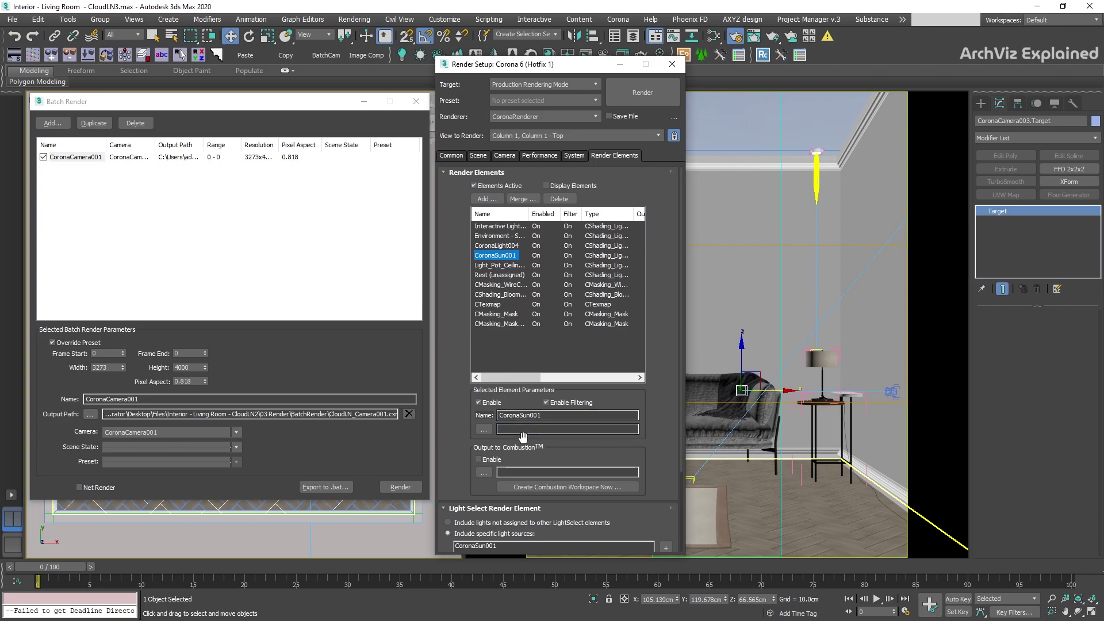
pyautogui.click(496, 314)
pyautogui.click(235, 447)
pyautogui.click(234, 458)
pyautogui.click(236, 462)
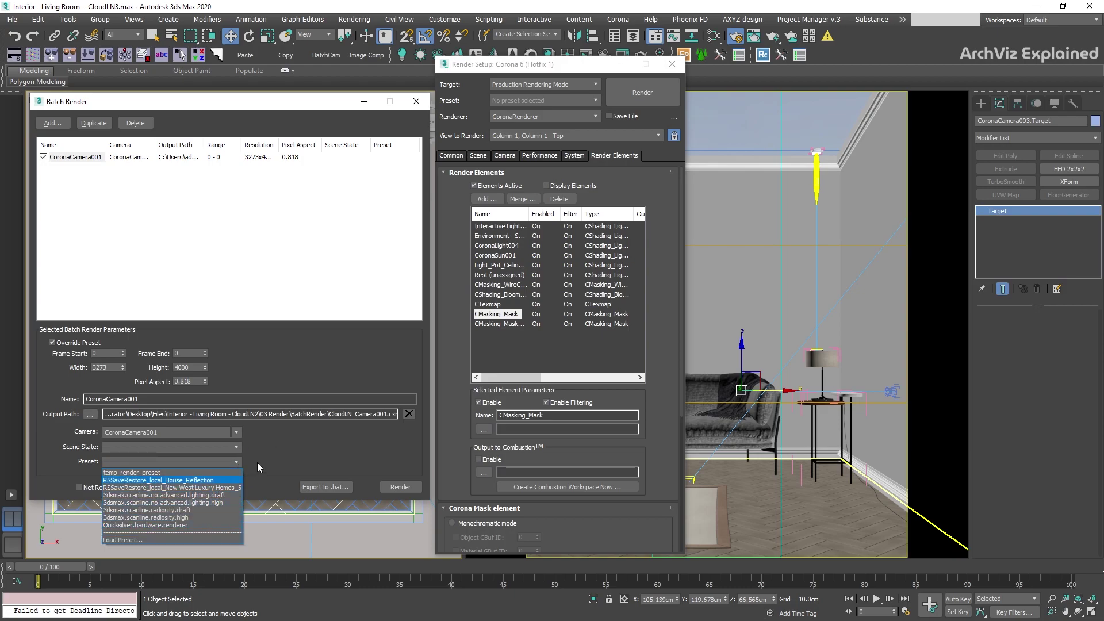
pyautogui.click(272, 454)
# Step: Duplicate the batch view, assign CoronaCamera002 to the copy, and set its output file to CloudLN_Camera003.cxr
pyautogui.click(94, 124)
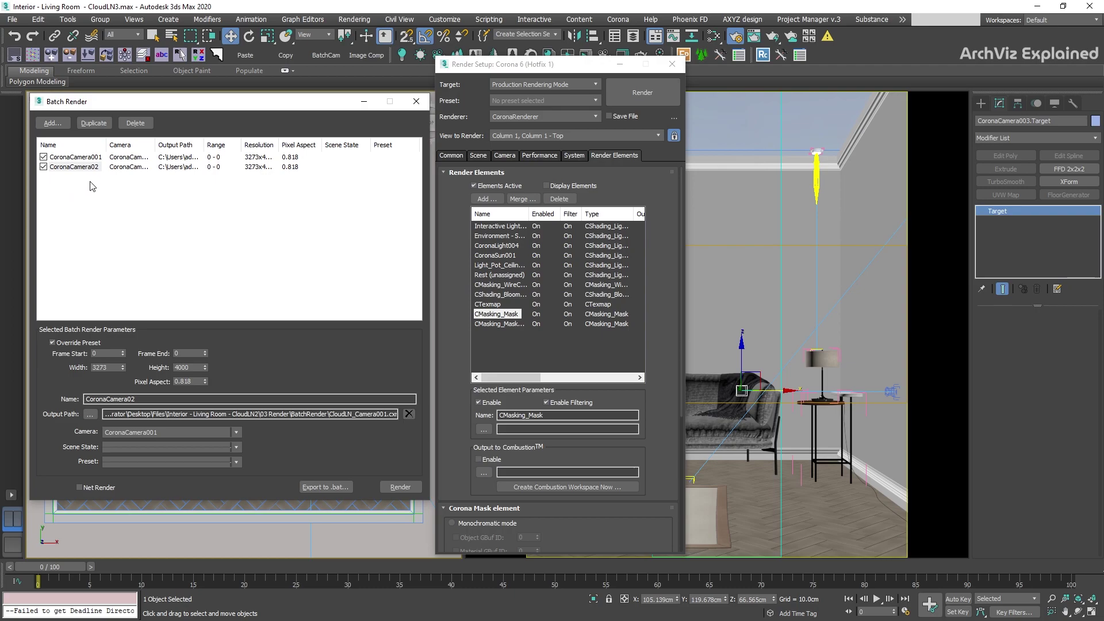
pyautogui.click(163, 431)
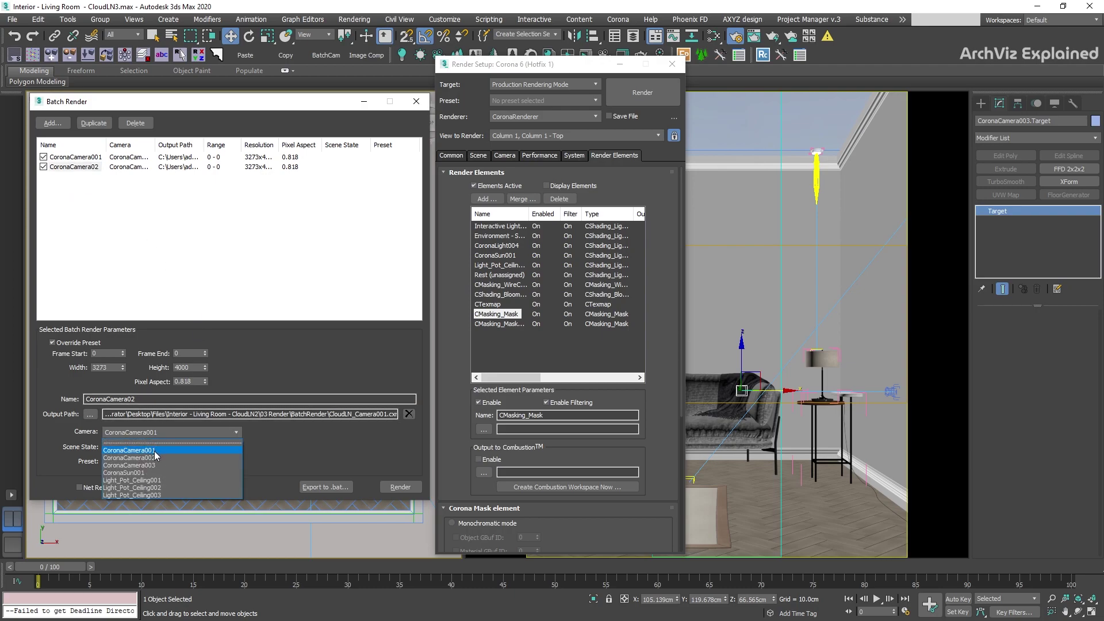
pyautogui.click(154, 455)
pyautogui.click(90, 414)
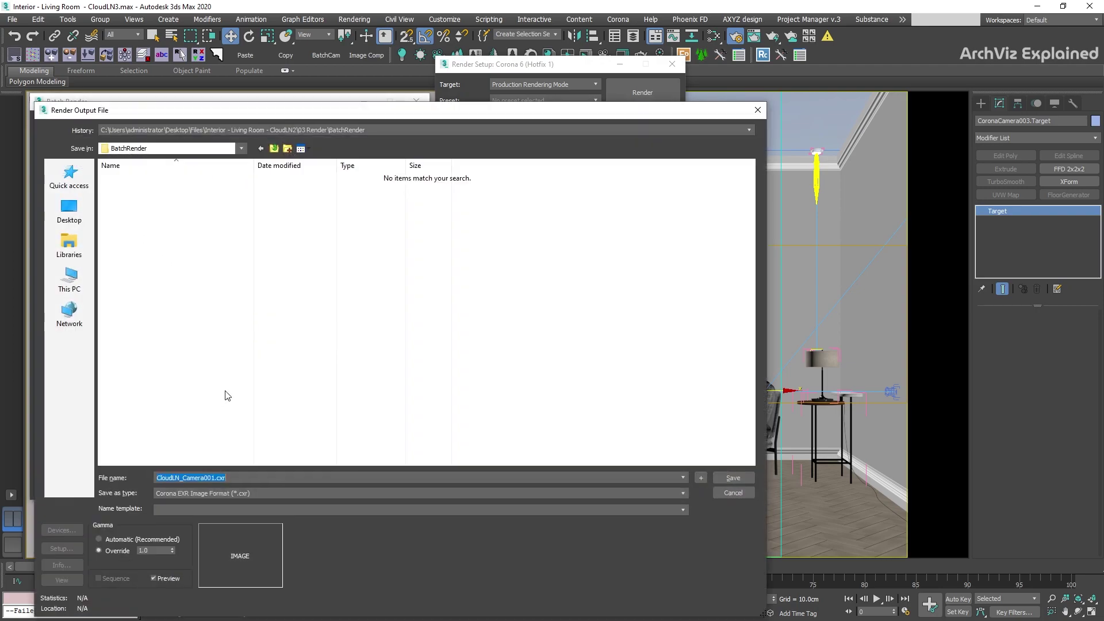
pyautogui.press('Delete')
pyautogui.write('2')
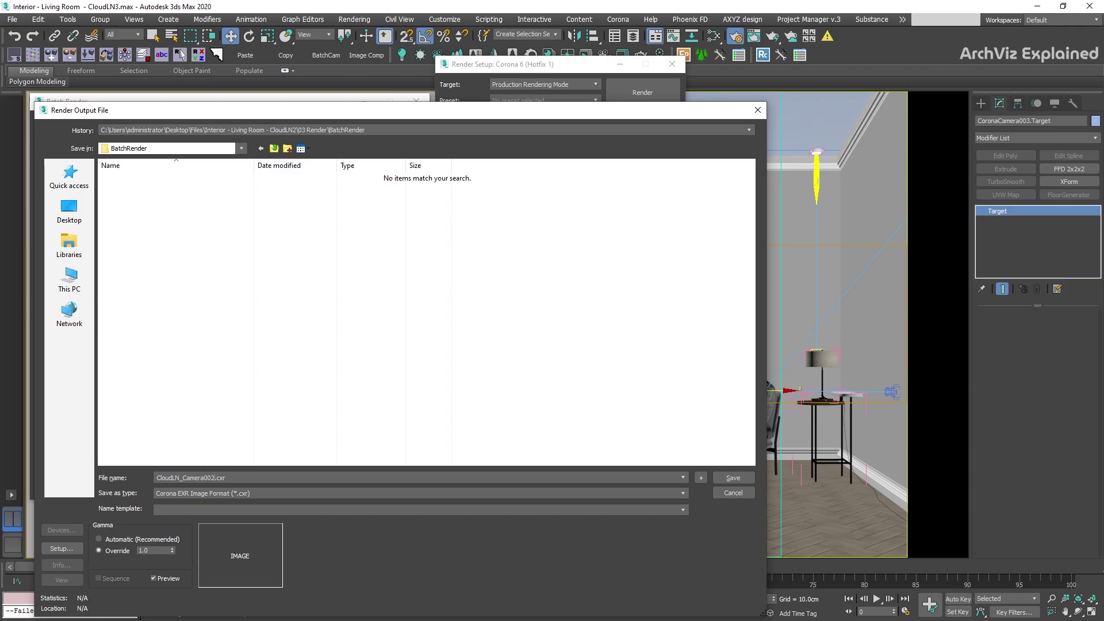
pyautogui.click(733, 479)
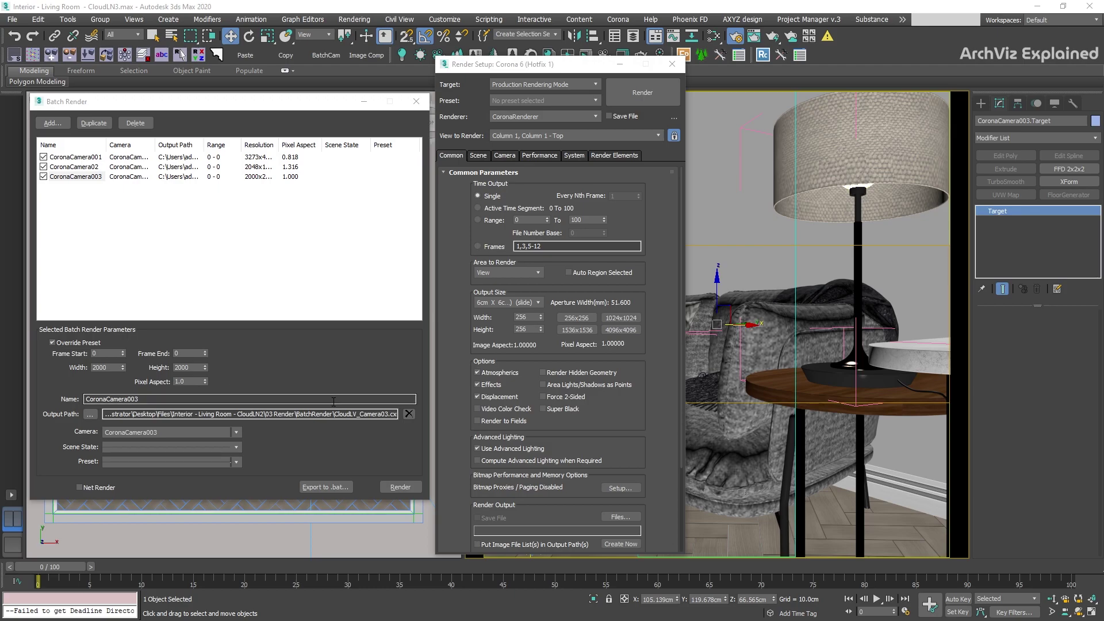
# Step: Check the noise level limit in Corona's progressive rendering settings
pyautogui.click(478, 157)
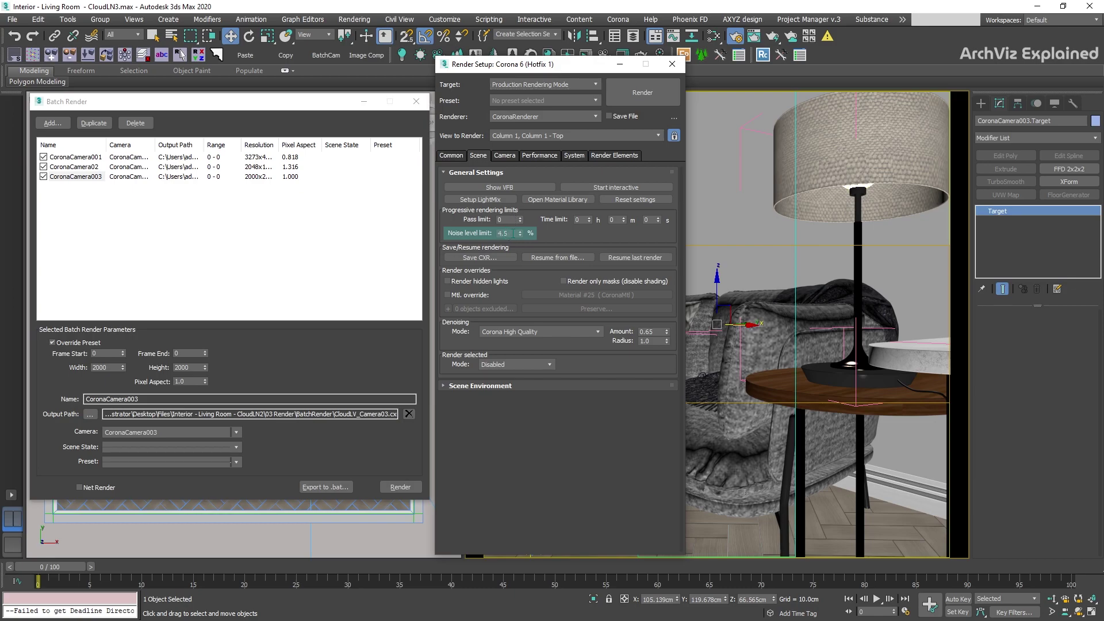
pyautogui.doubleClick(502, 233)
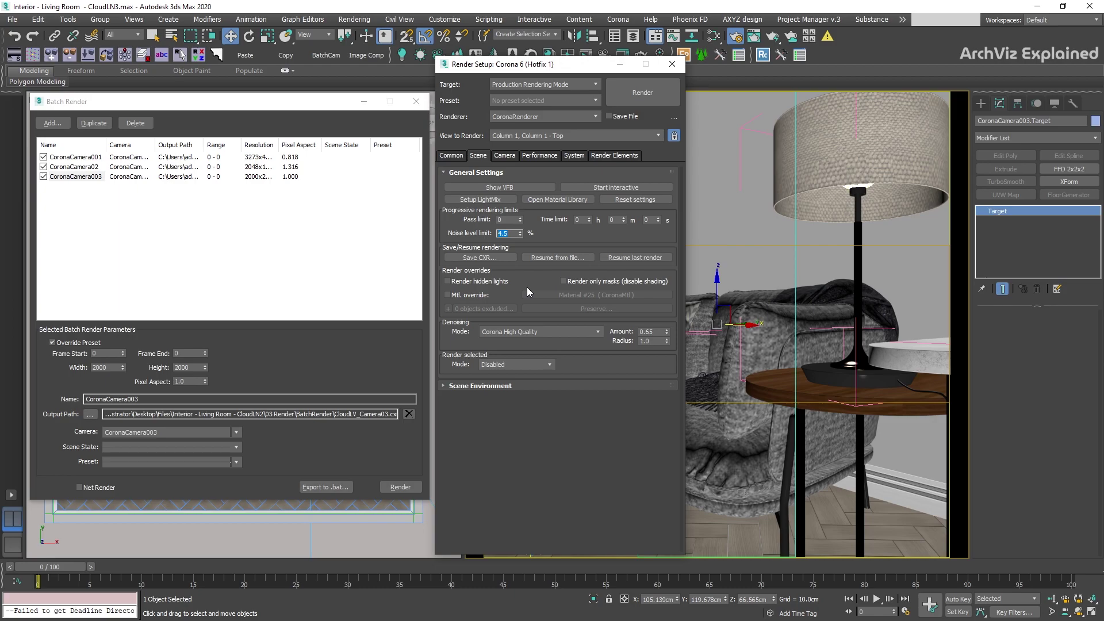
pyautogui.click(385, 470)
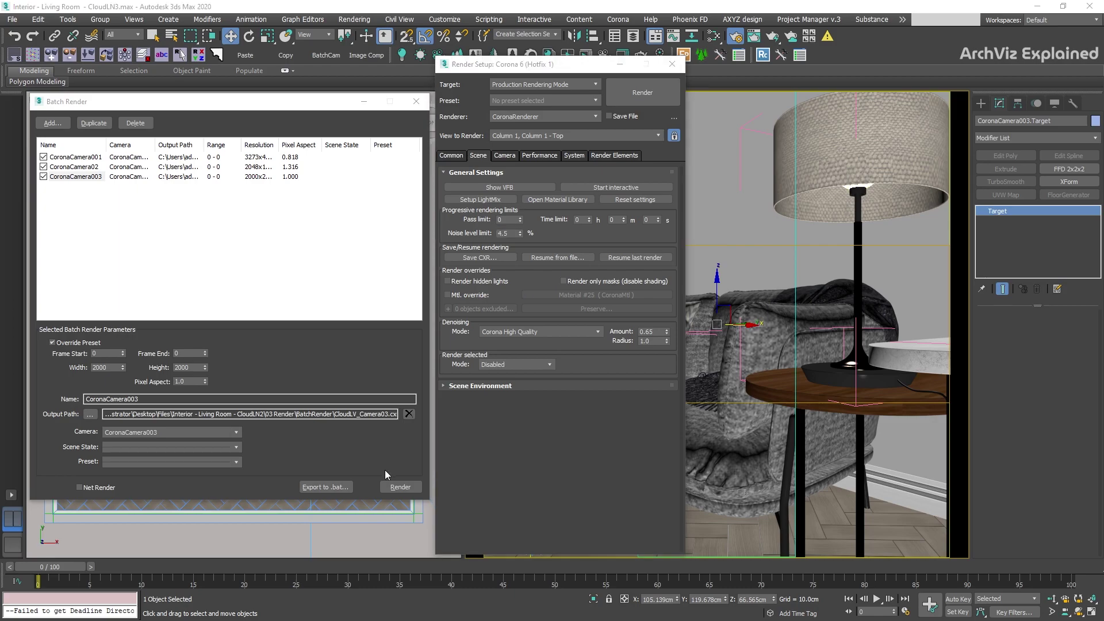
# Step: Run the batch render with the frame buffer moved aside, and cancel it during the first camera view
pyautogui.click(409, 488)
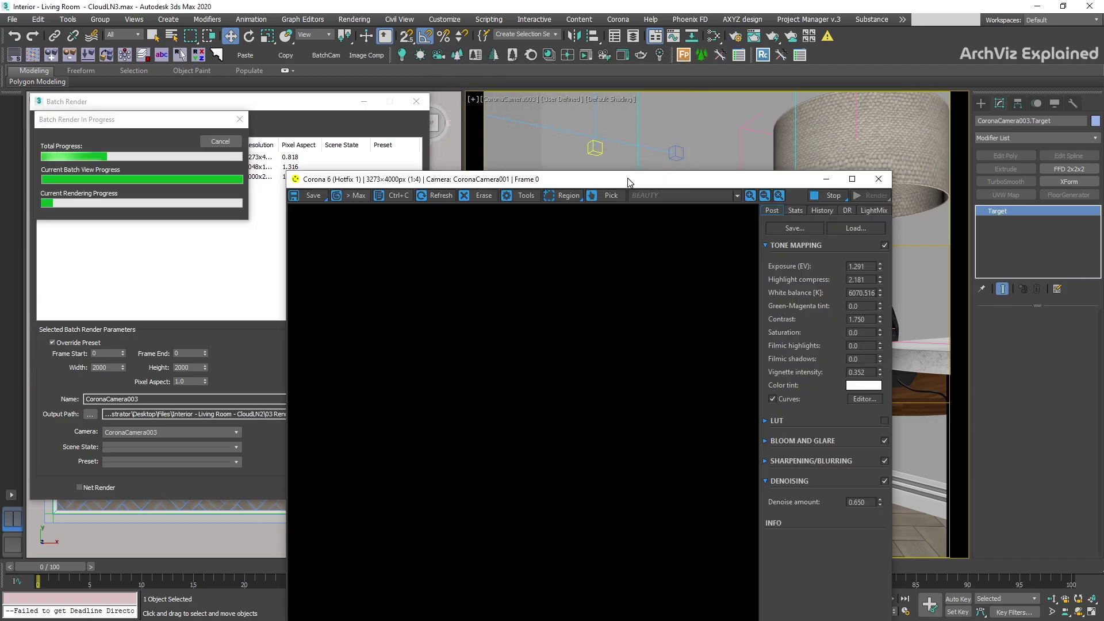
pyautogui.moveTo(627, 178); pyautogui.dragTo(797, 14)
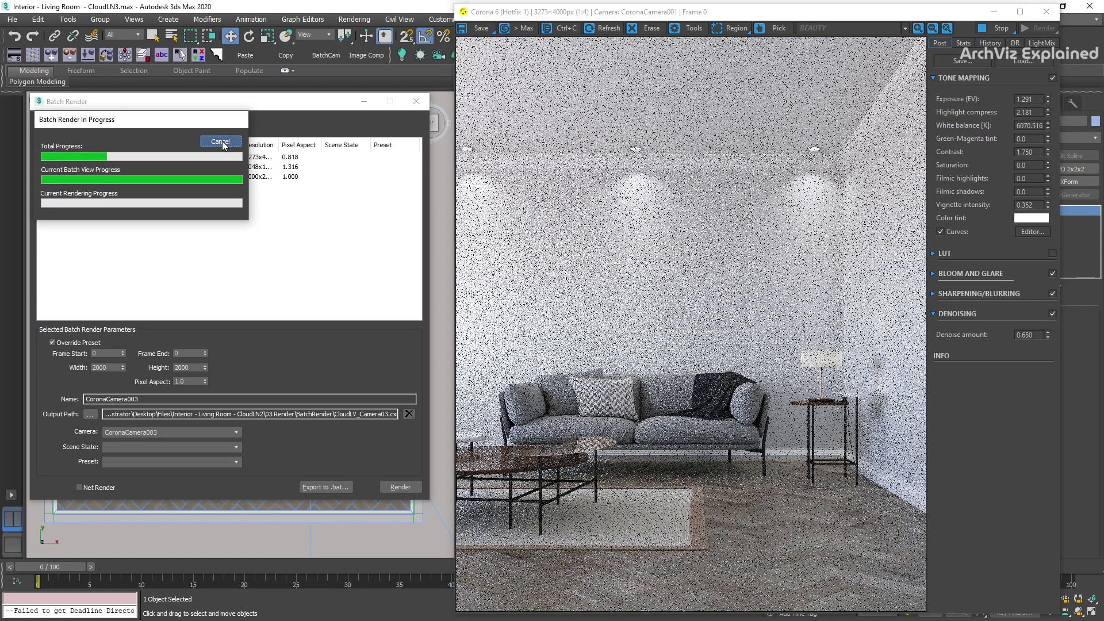
pyautogui.click(220, 141)
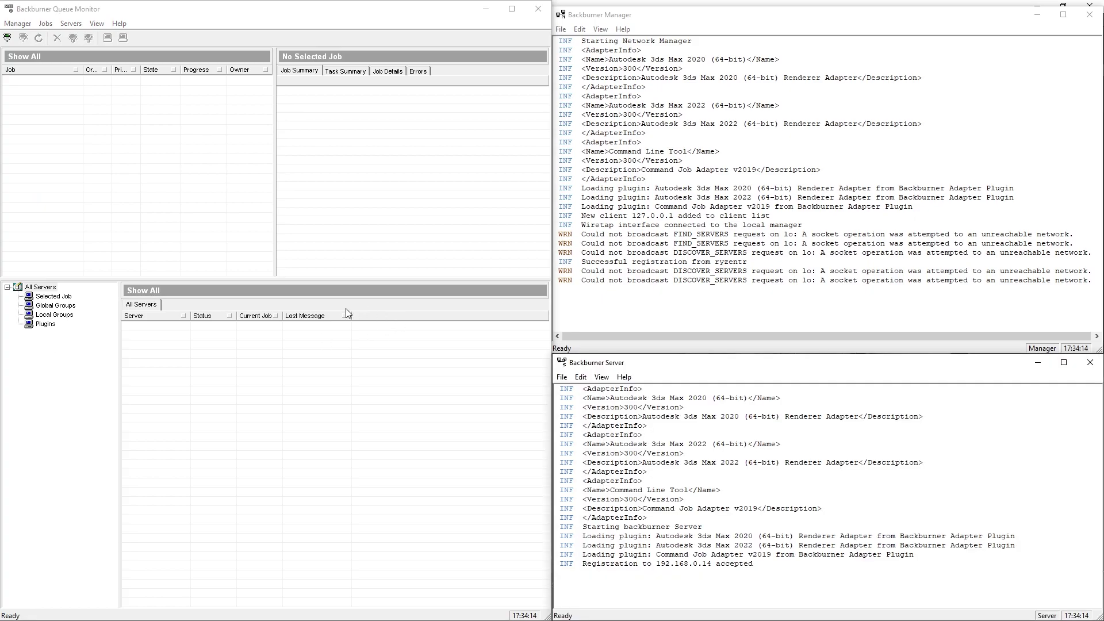
# Step: Switch to Backburner Queue Monitor and connect it to the manager at localhost on the default port
pyautogui.click(8, 37)
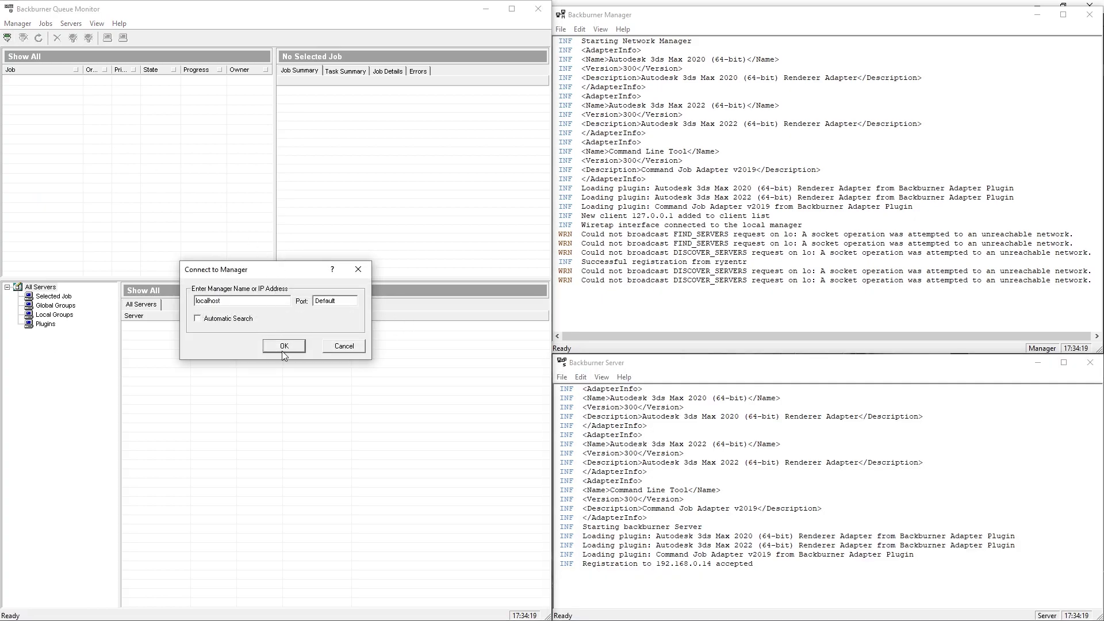
pyautogui.click(283, 346)
pyautogui.click(168, 329)
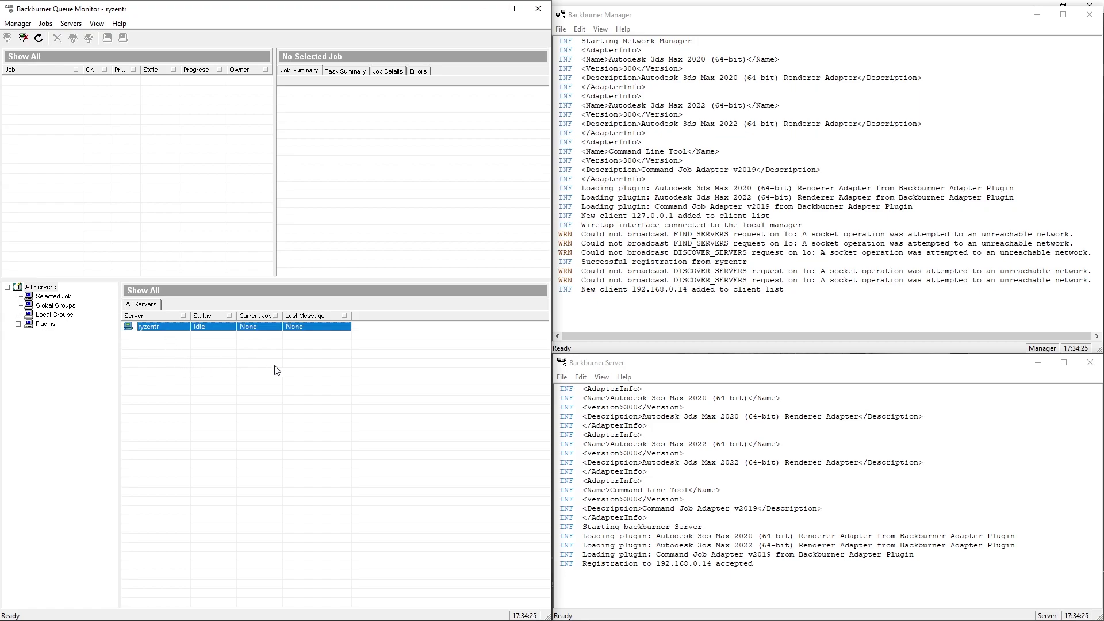
# Step: Accept the Backburner Server general properties with localhost for both server and manager, and server port 3233
pyautogui.click(579, 378)
pyautogui.click(627, 418)
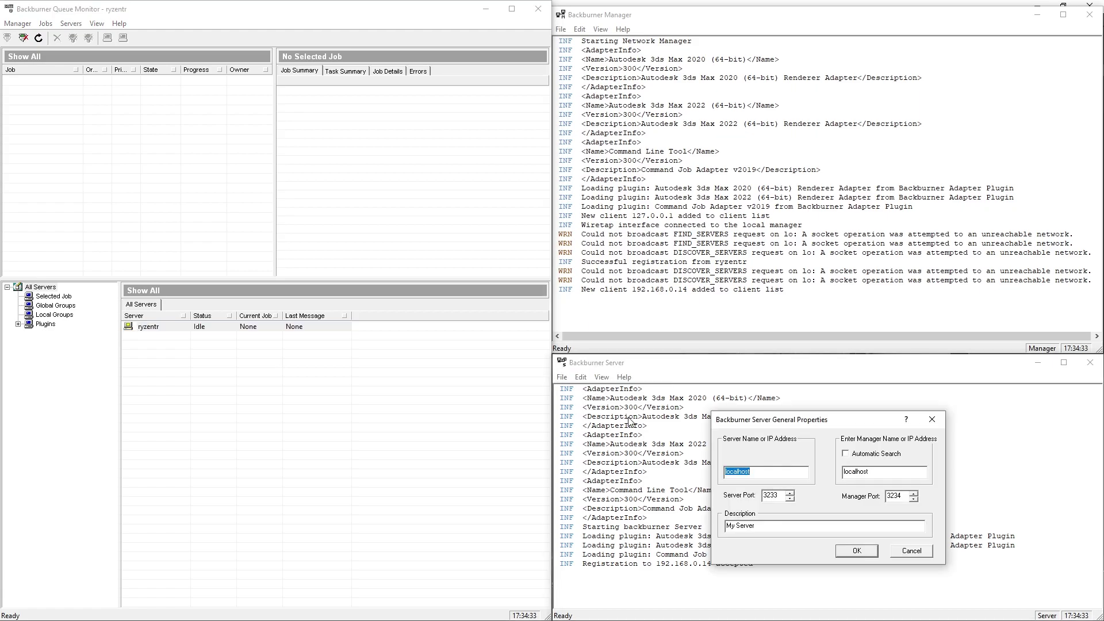
pyautogui.doubleClick(874, 470)
pyautogui.doubleClick(749, 473)
pyautogui.doubleClick(773, 496)
pyautogui.click(856, 551)
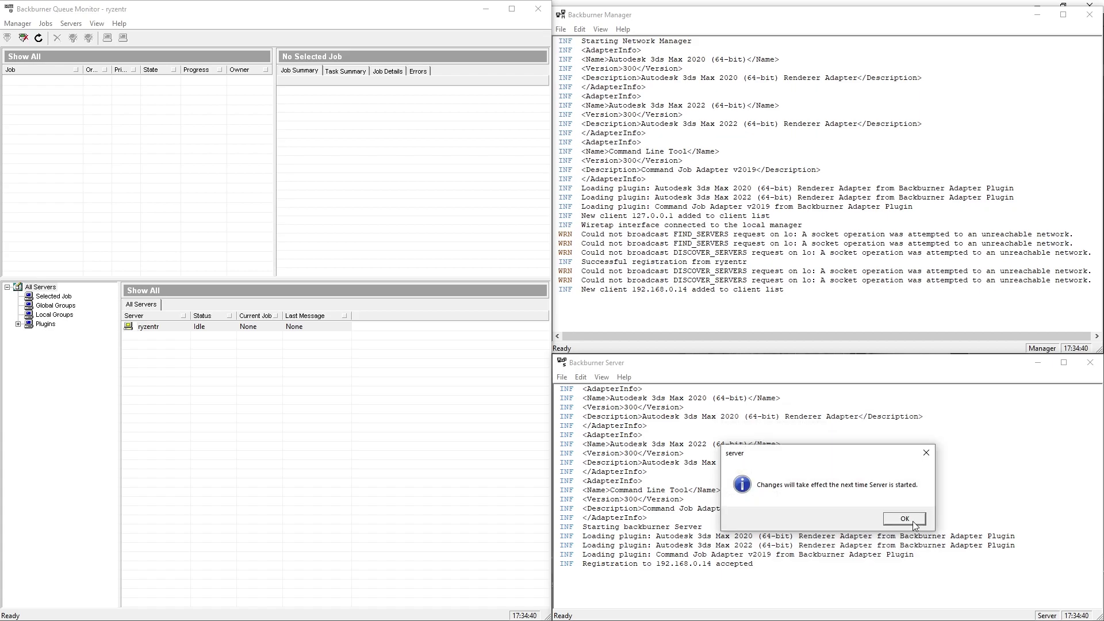
# Step: Dismiss the server restart notice and accept the Backburner Manager general properties with manager port 3234 and server port 3233
pyautogui.click(913, 521)
pyautogui.click(580, 29)
pyautogui.click(598, 45)
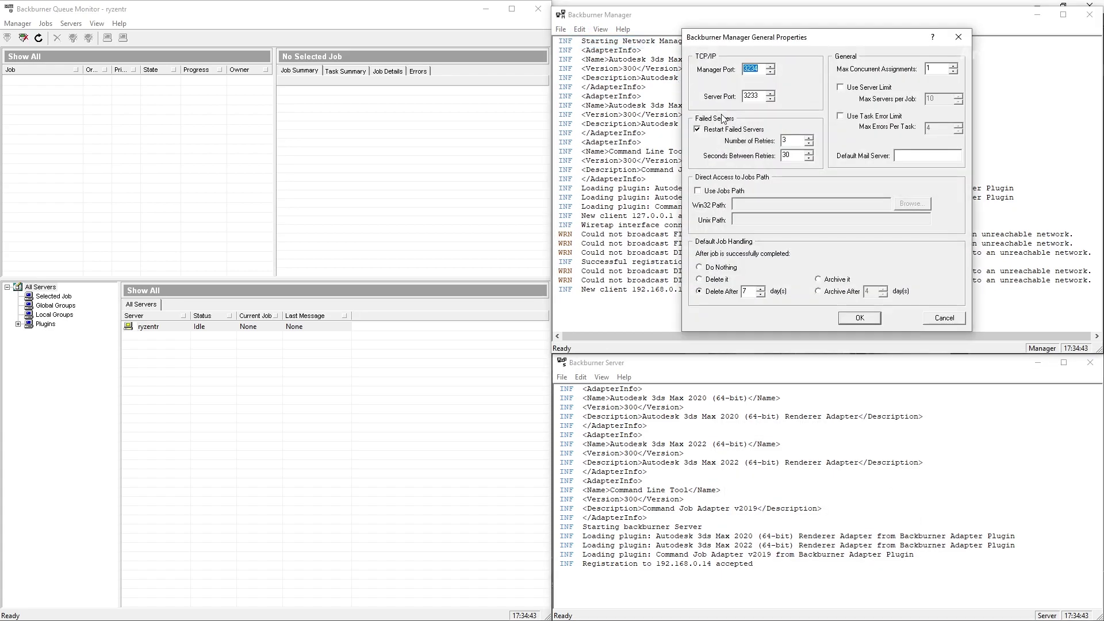
pyautogui.doubleClick(761, 70)
pyautogui.click(859, 318)
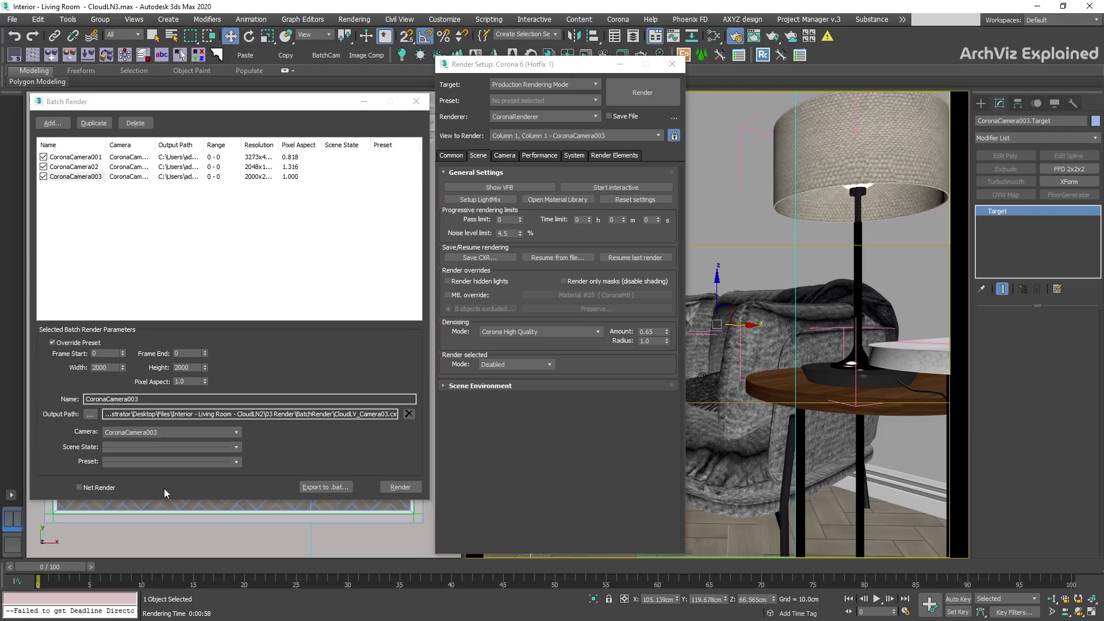
# Step: Start the batch as a net render from 3ds Max, naming the job Interior - Living Room - CloudLN3 01 and connecting to the manager
pyautogui.click(100, 492)
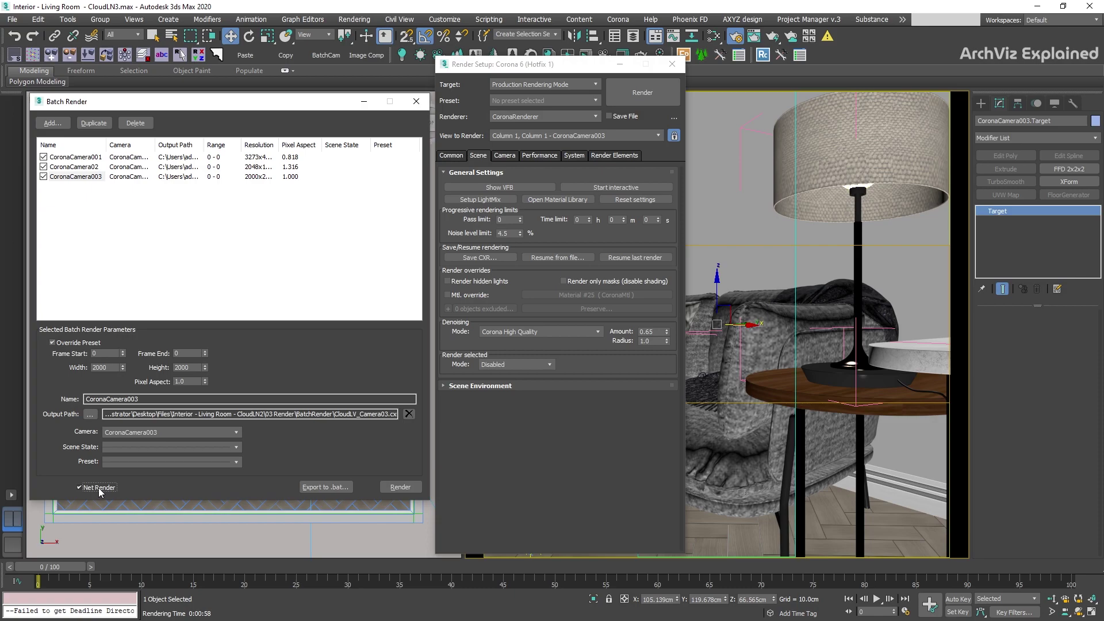
pyautogui.click(397, 487)
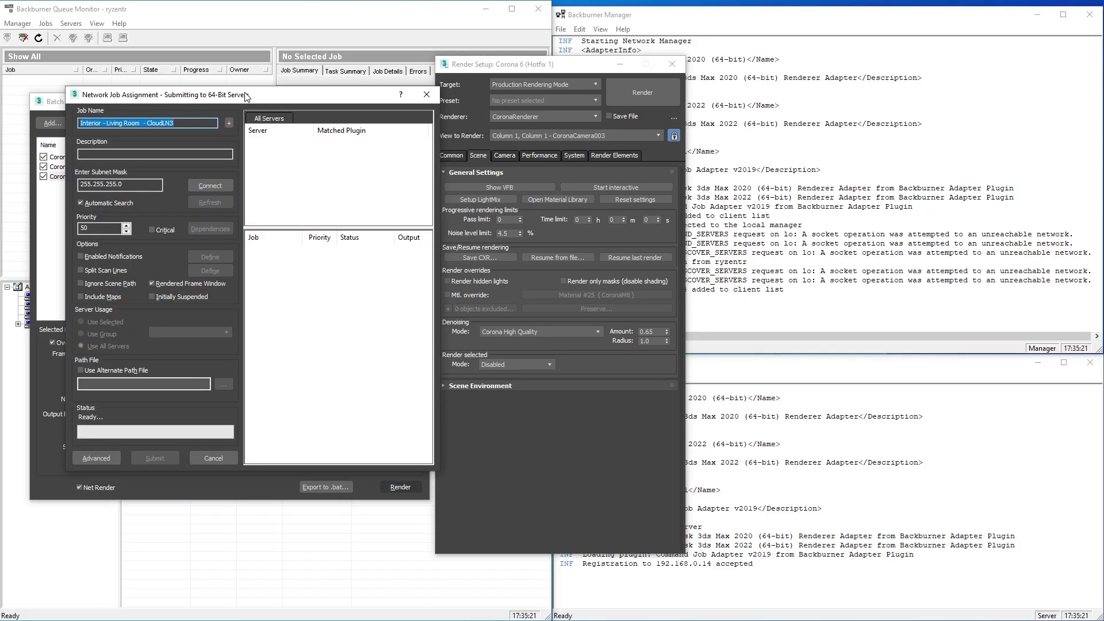
pyautogui.click(168, 123)
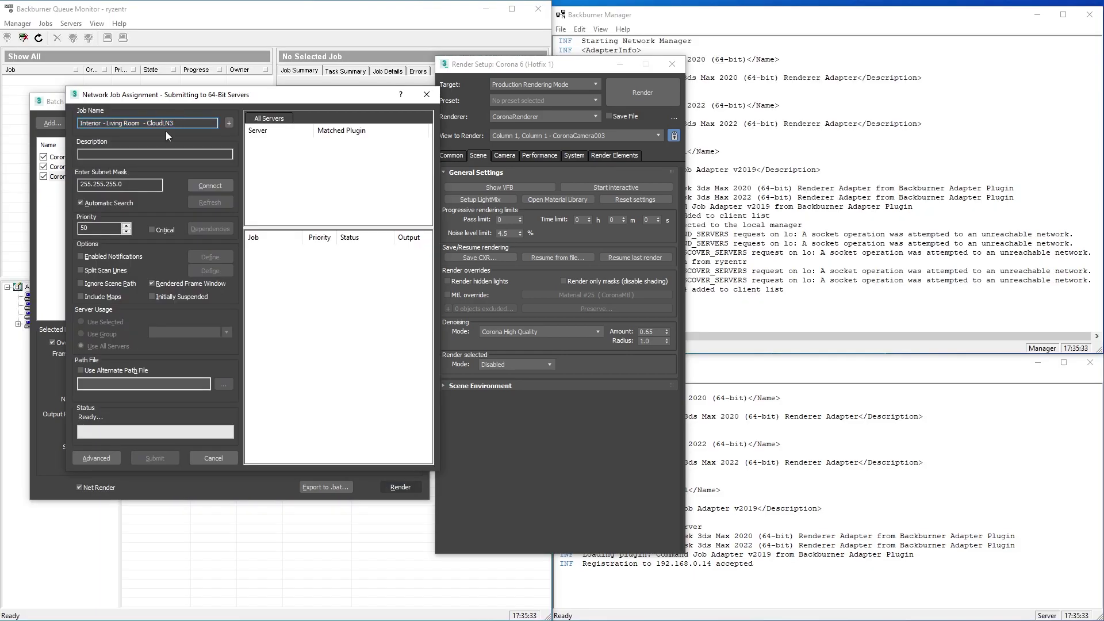
pyautogui.click(215, 185)
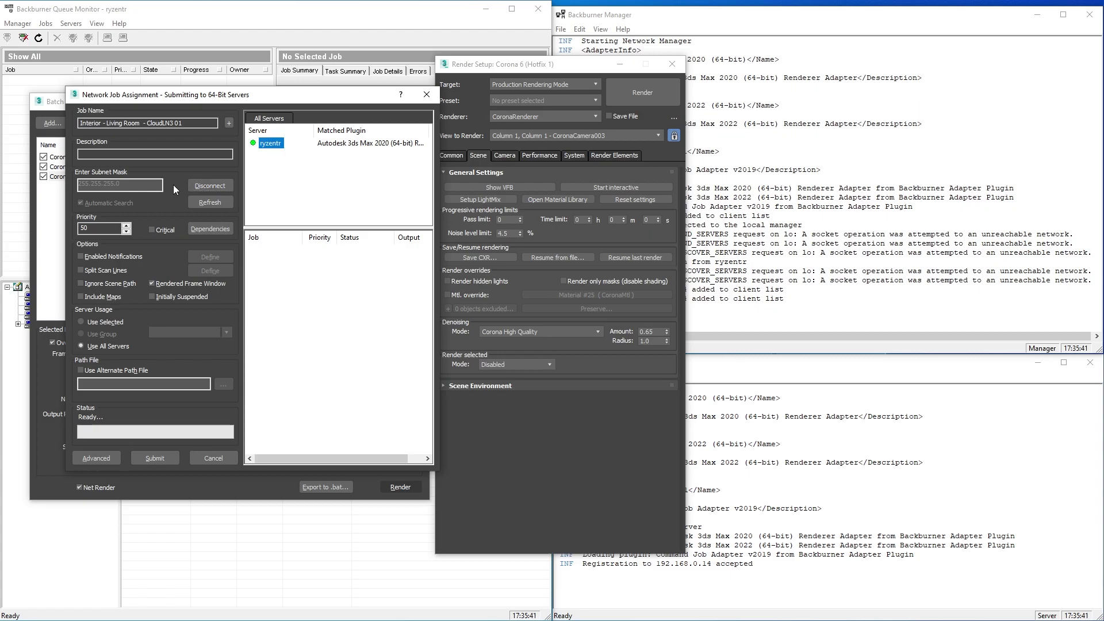
# Step: Set the network job's priority to 90 and submit it
pyautogui.doubleClick(86, 228)
pyautogui.write('90')
pyautogui.click(154, 458)
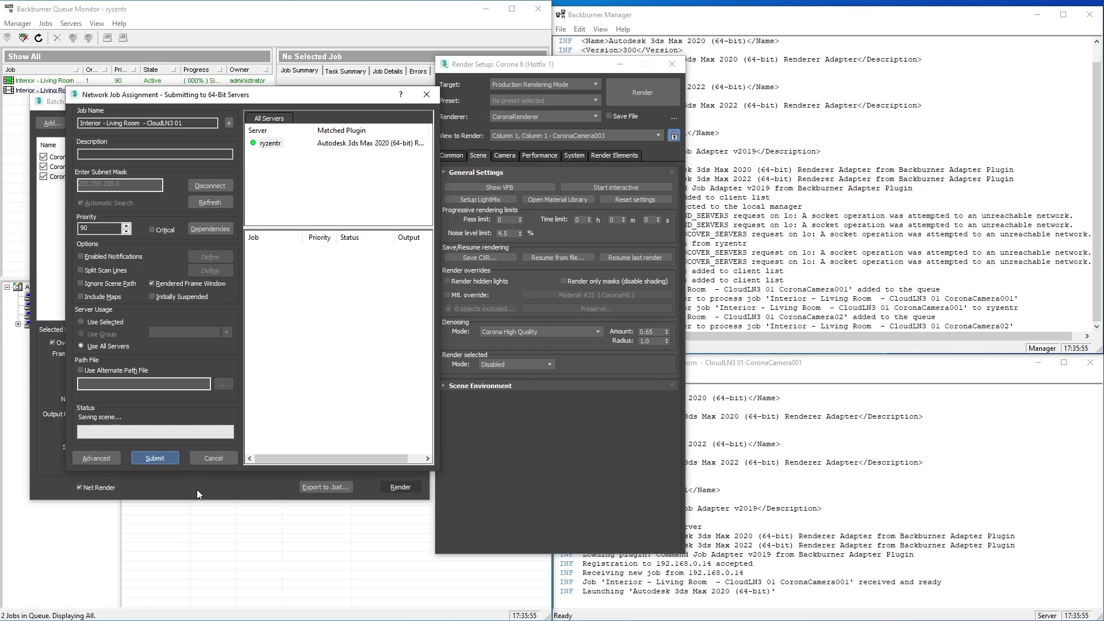
# Step: Switch to Backburner Queue Monitor, fit the Job column to the full names, and inspect the queued camera jobs and the render server
pyautogui.hotkey('alt', 'Tab')
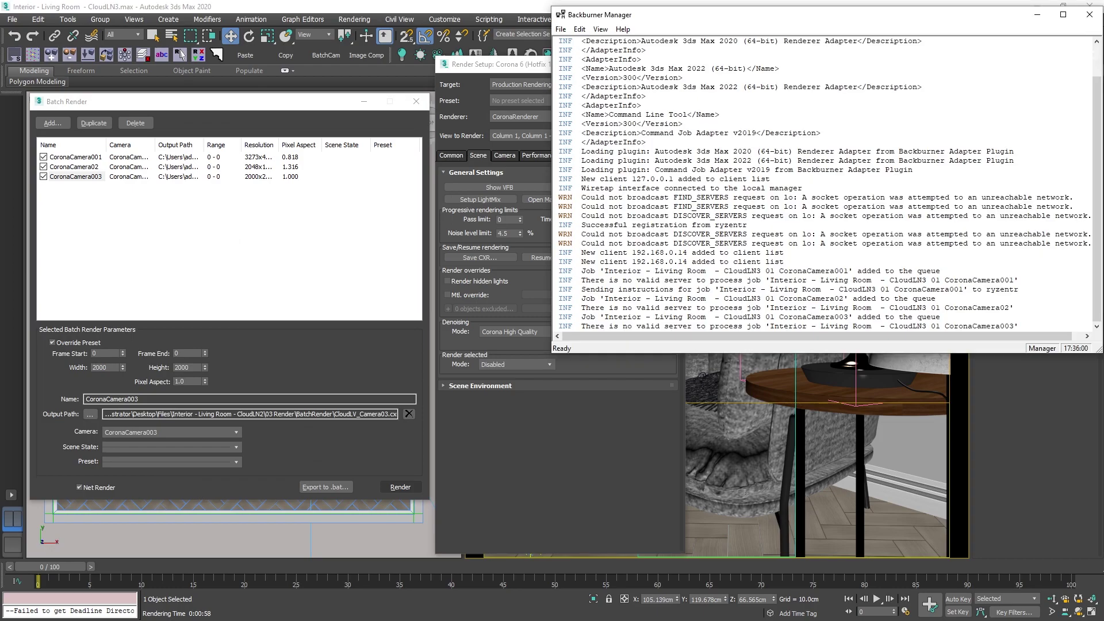
pyautogui.hotkey('alt', 'Tab')
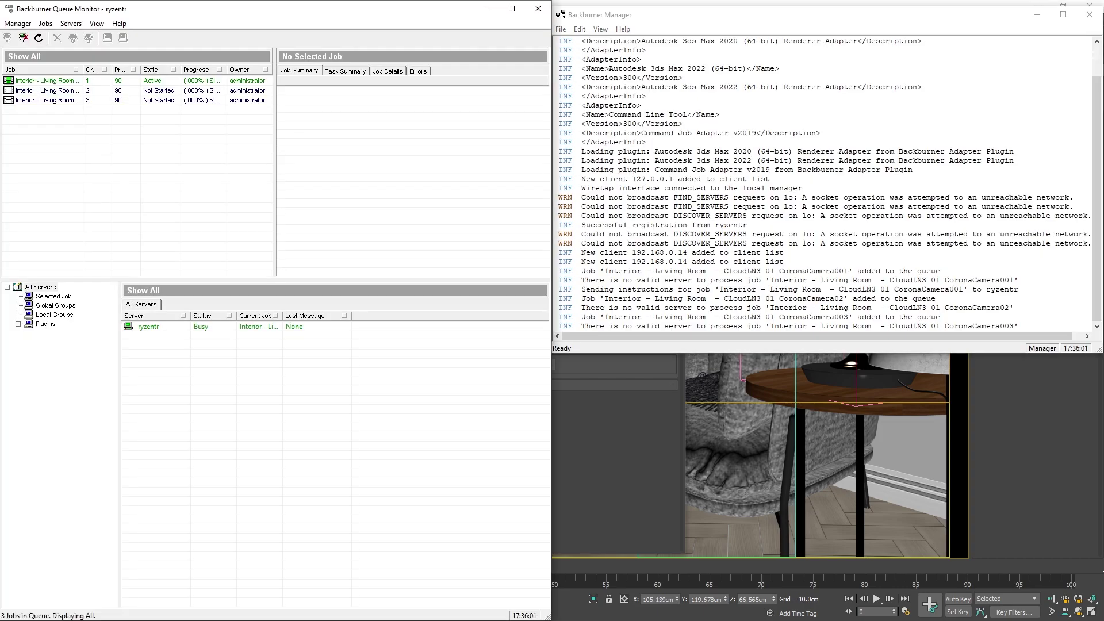
pyautogui.hotkey('alt', 'Tab')
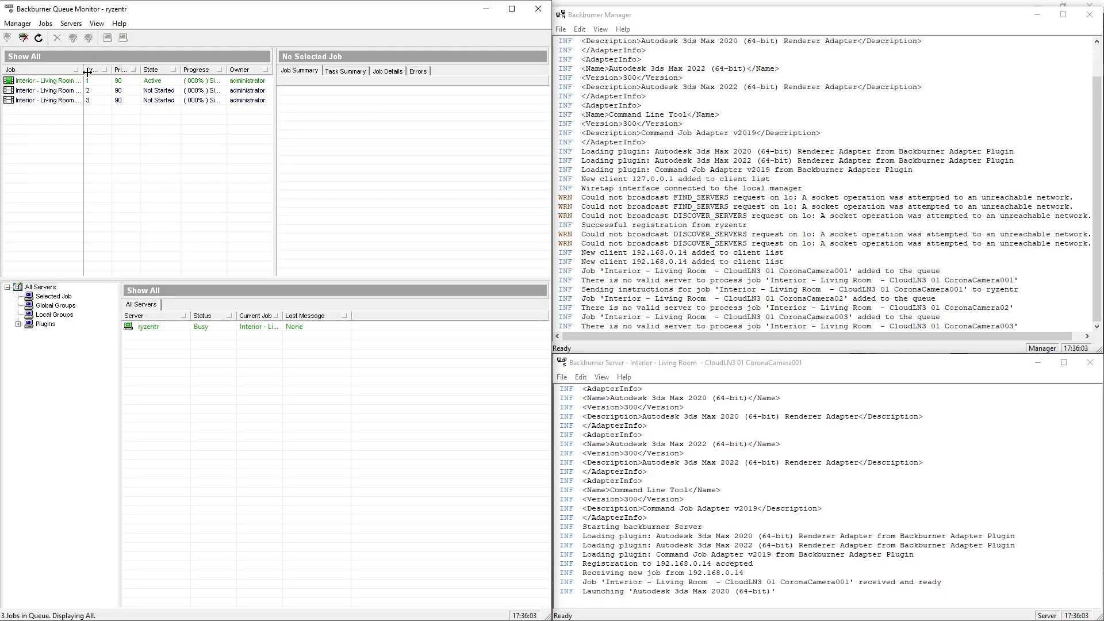
pyautogui.doubleClick(83, 70)
pyautogui.click(161, 90)
pyautogui.click(159, 100)
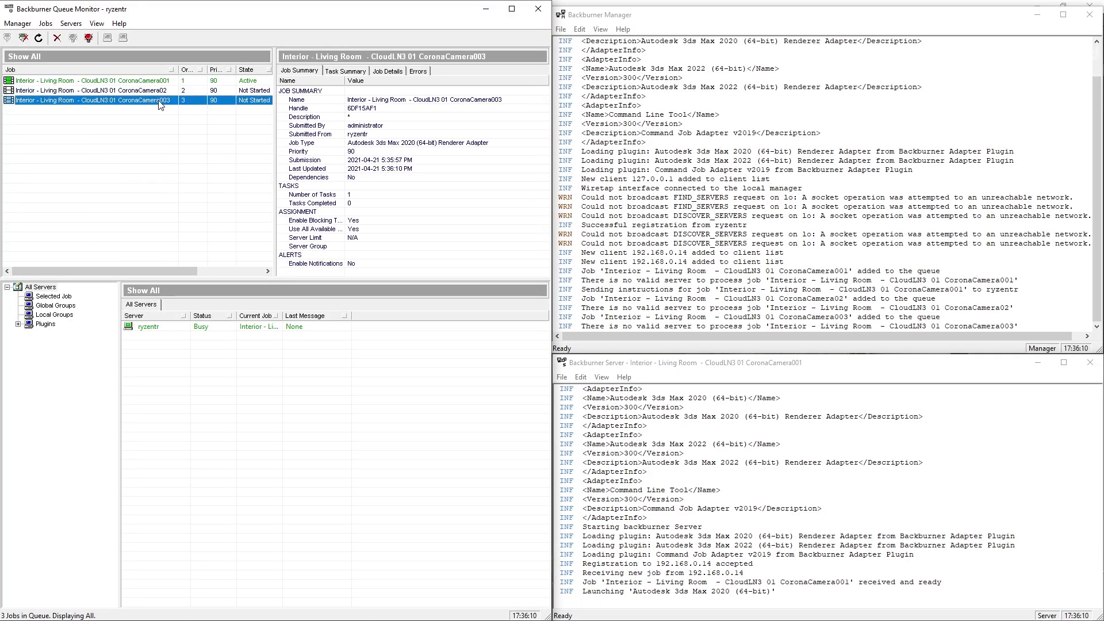
pyautogui.click(150, 328)
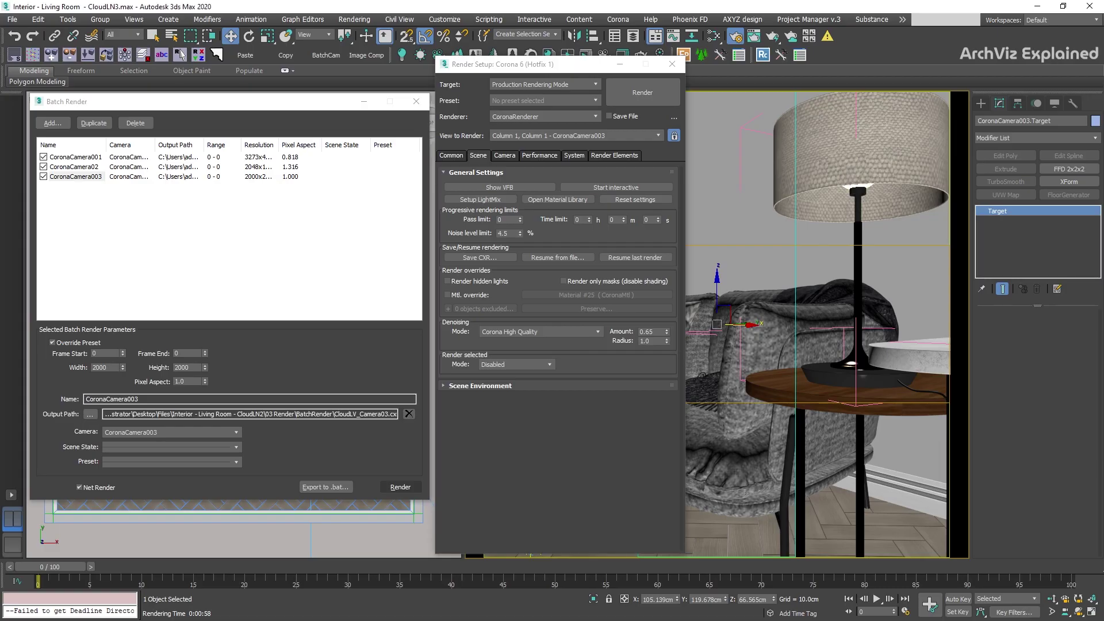
# Step: Back in 3ds Max, append -02 to the names of all three batch render views
pyautogui.click(75, 157)
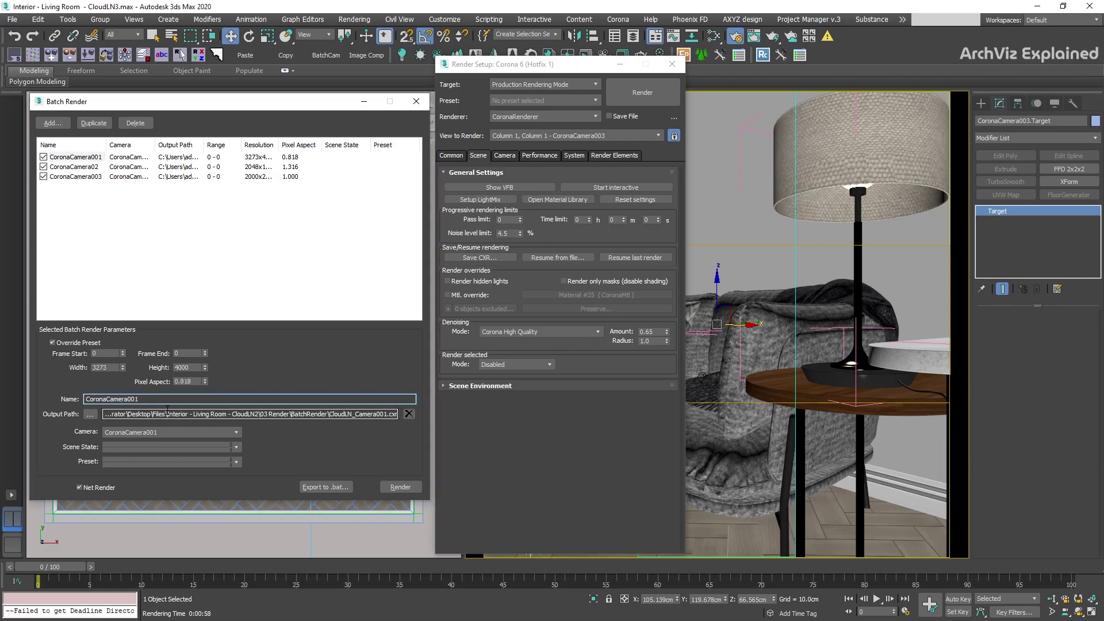
pyautogui.click(75, 167)
pyautogui.click(154, 398)
pyautogui.click(81, 177)
pyautogui.click(146, 398)
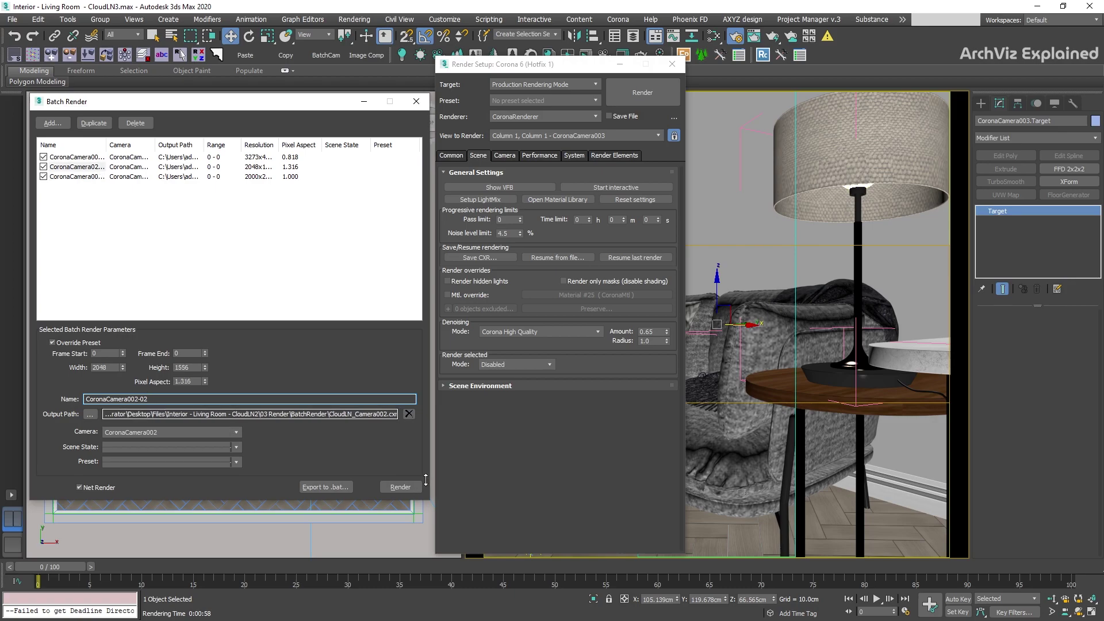
# Step: Submit the renamed views for network rendering under the job name Interior - Living Room - CloudLN3-02, connecting to the manager
pyautogui.click(404, 488)
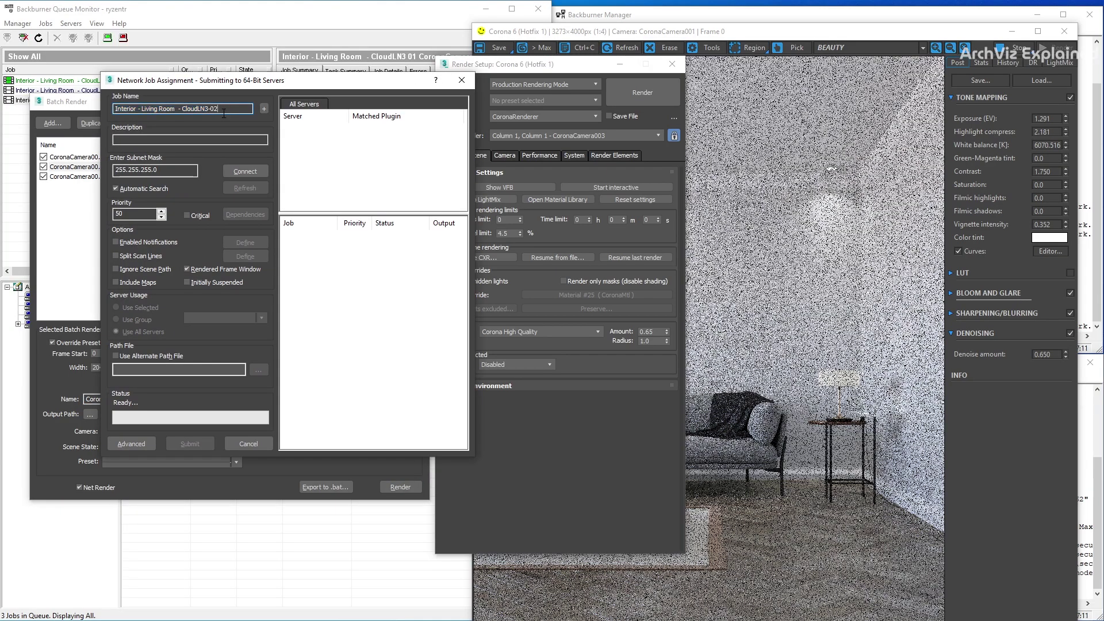
pyautogui.click(248, 171)
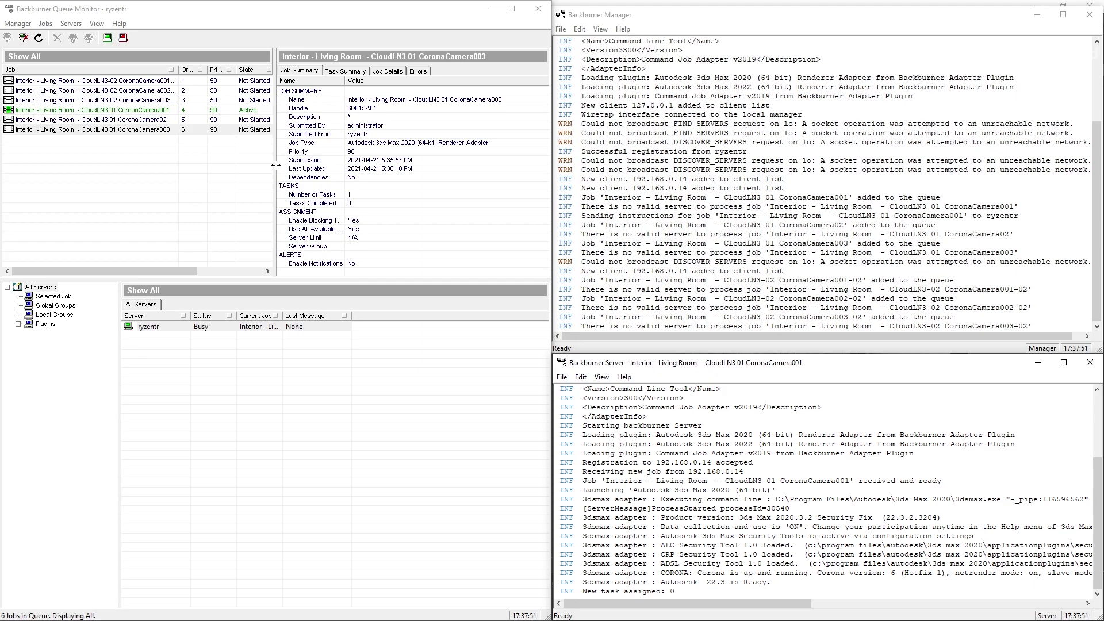
# Step: Widen Queue Monitor's job list and Job column, and compare the three CloudLN3 01 jobs with the three CloudLN3-02 jobs
pyautogui.moveTo(275, 165); pyautogui.dragTo(366, 165)
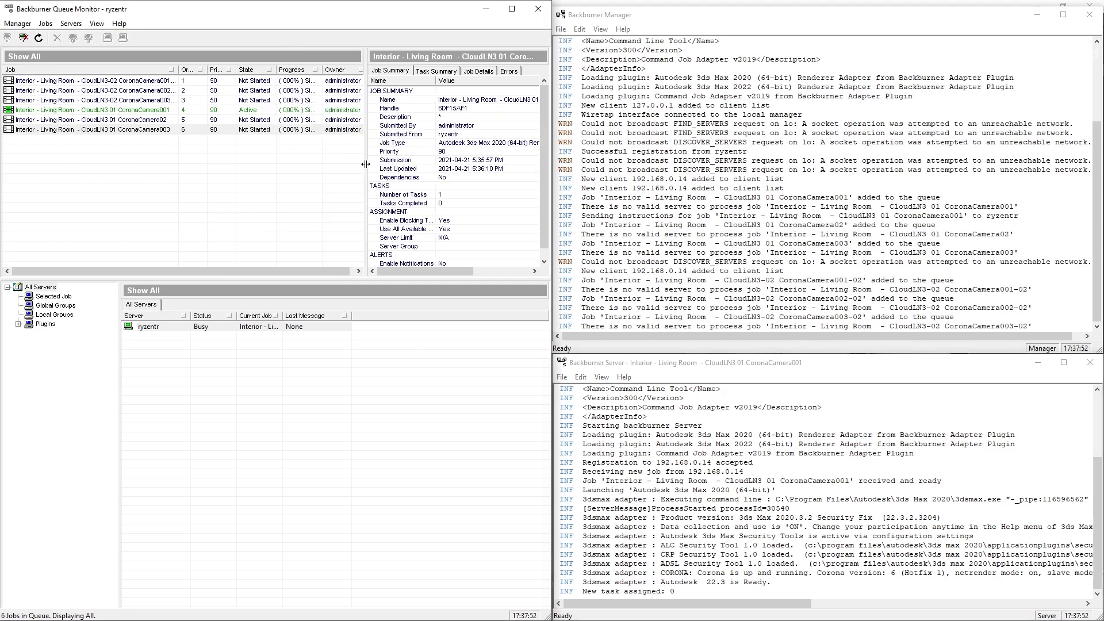
pyautogui.doubleClick(178, 69)
pyautogui.click(172, 110)
pyautogui.keyDown('ctrl'); pyautogui.click(165, 125); pyautogui.keyUp('ctrl')
pyautogui.keyDown('ctrl'); pyautogui.click(164, 128); pyautogui.keyUp('ctrl')
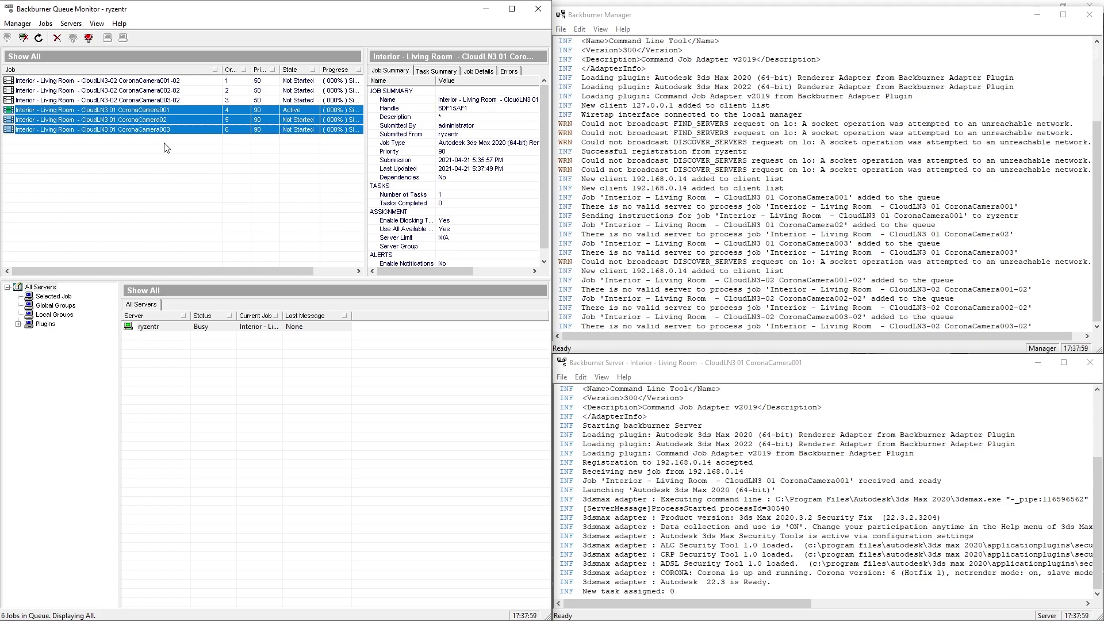
pyautogui.click(180, 101)
pyautogui.keyDown('shift'); pyautogui.click(174, 82); pyautogui.keyUp('shift')
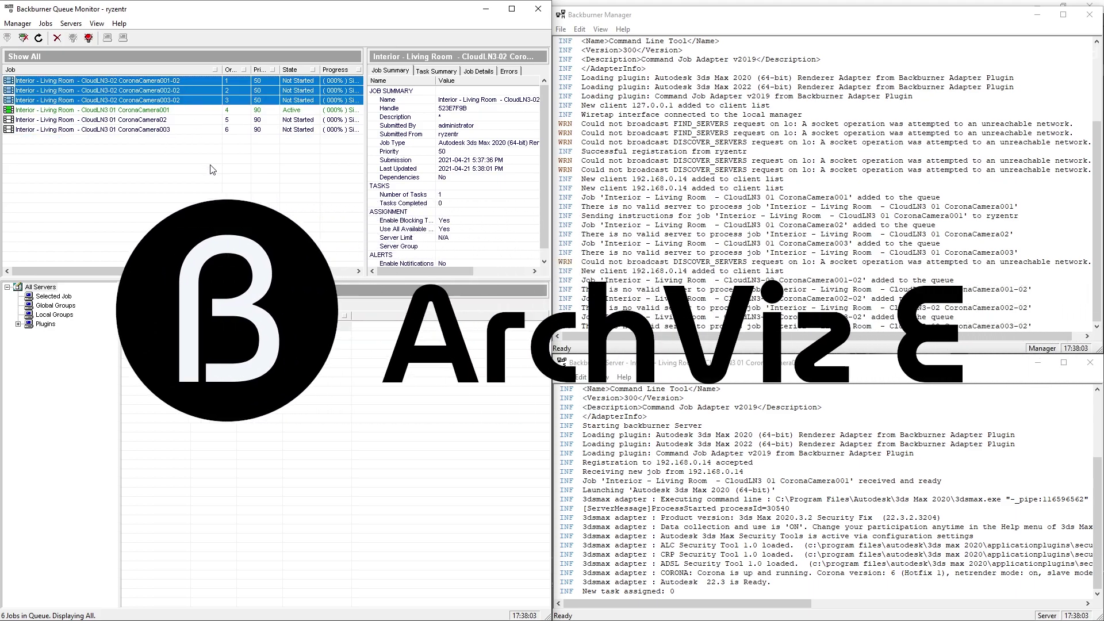